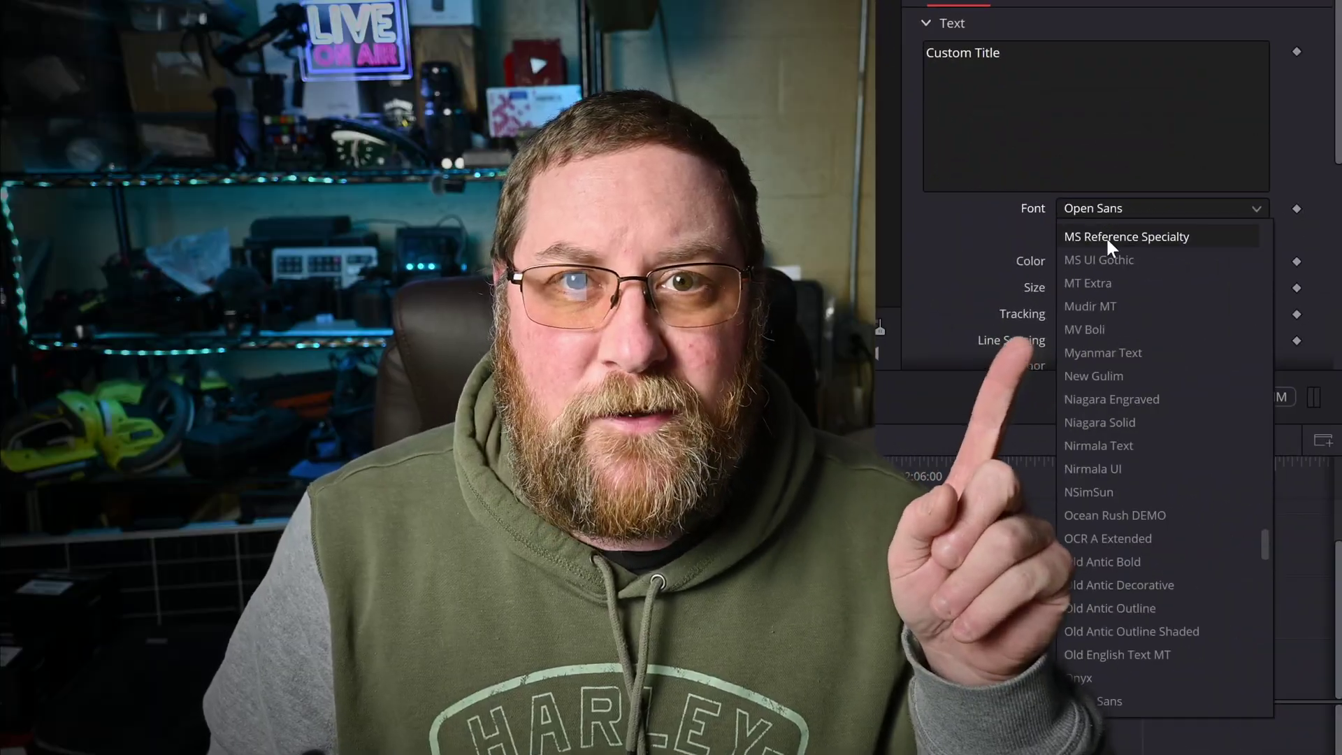
Step: Place a Text+ title on Video 1 at the playhead and set its text size to 0.2417
scroll(1107, 237, up, 7)
scroll(1109, 245, up, 20)
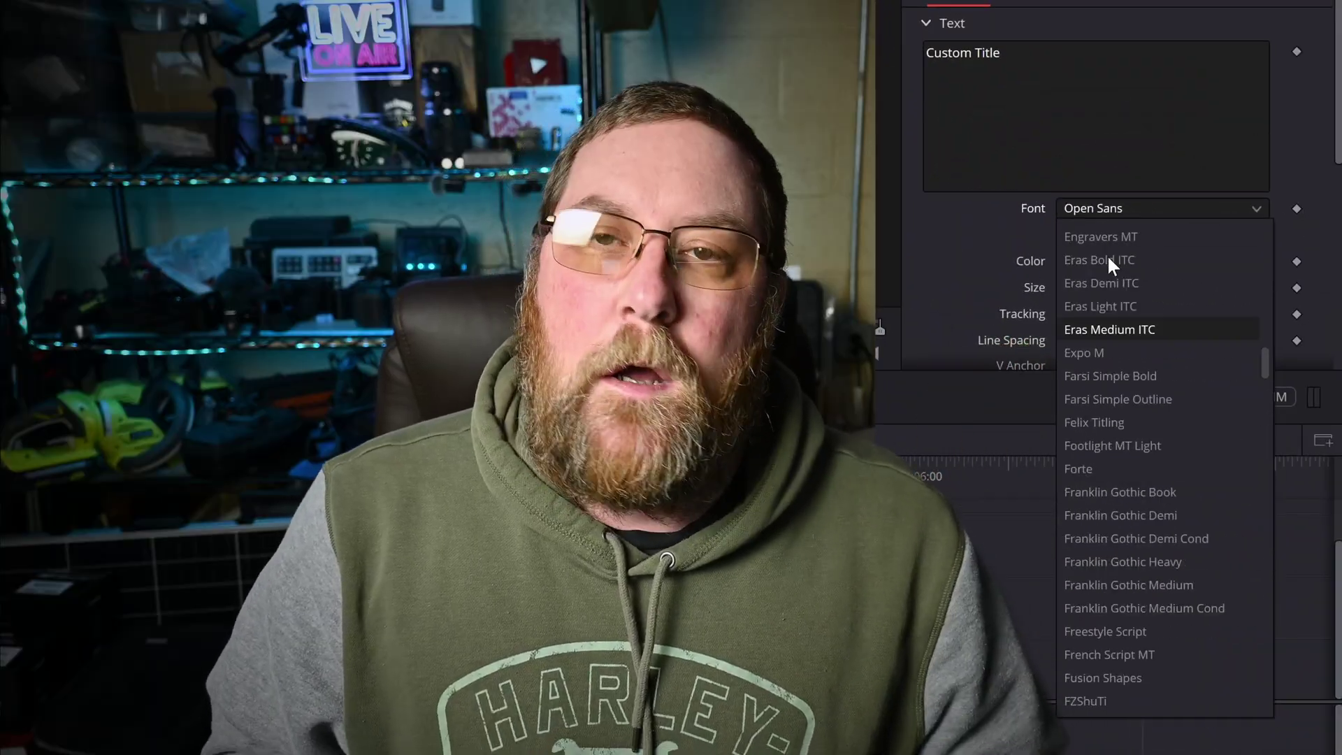
scroll(1106, 254, up, 5)
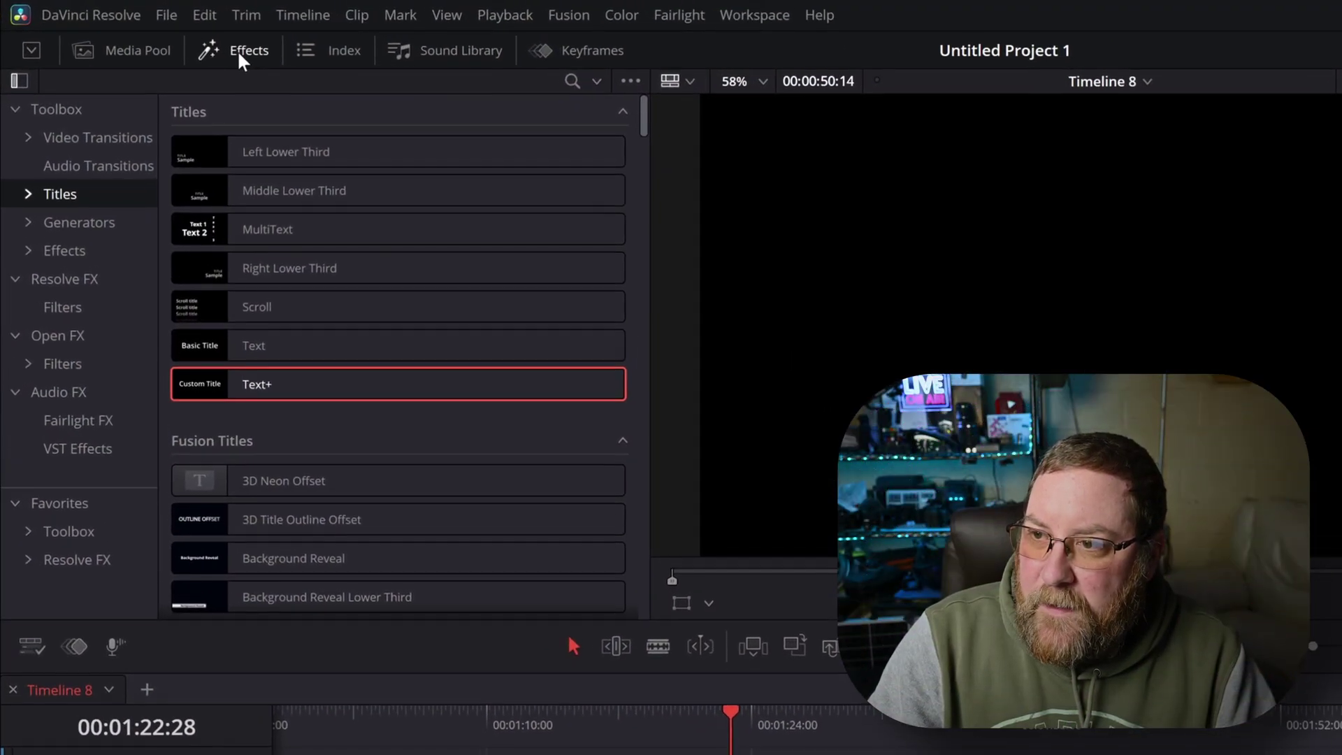
click(237, 49)
click(241, 49)
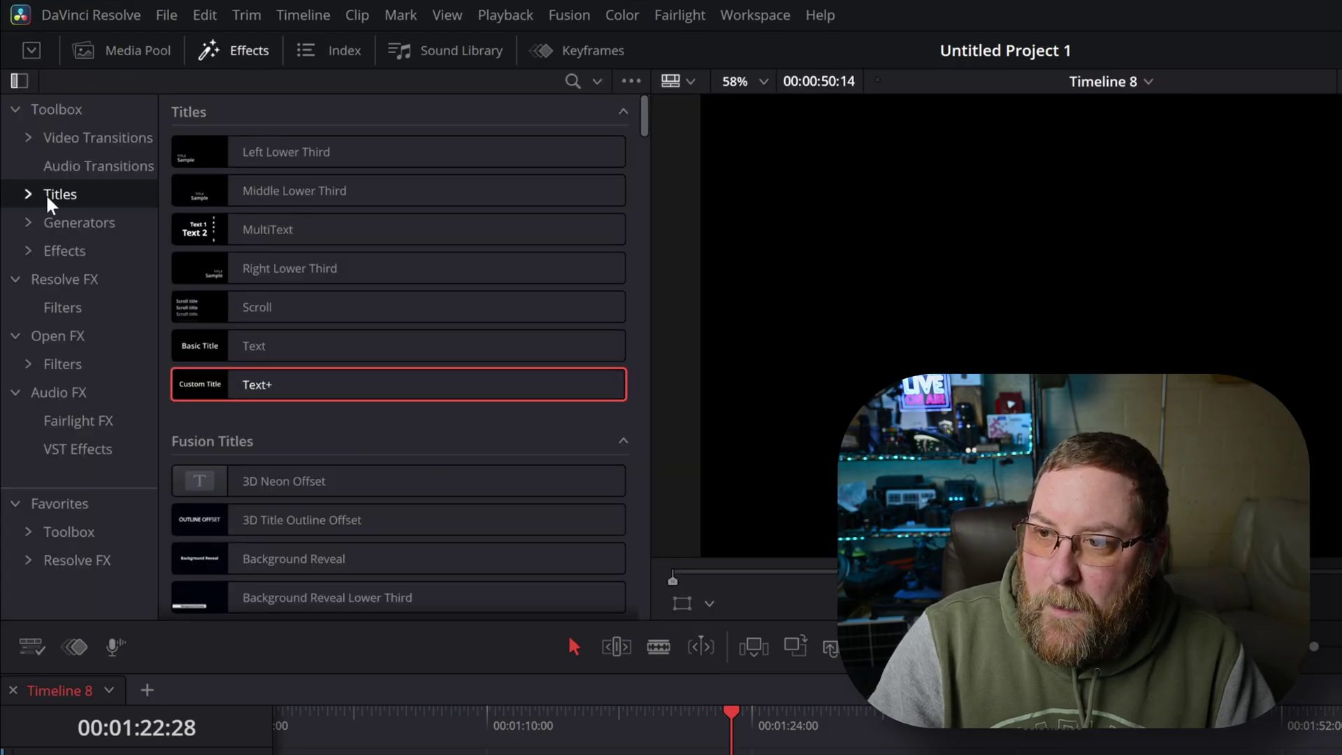
drag(259, 384, 513, 623)
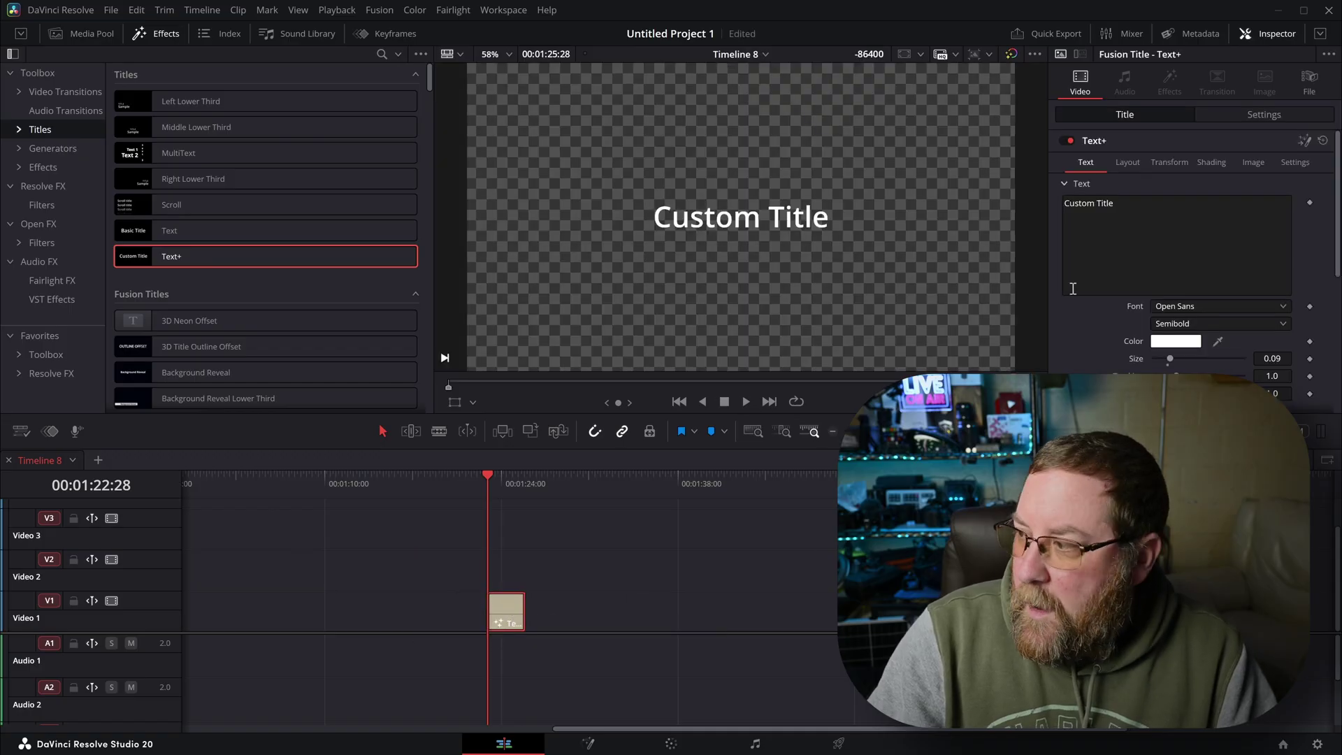
mouse_move(1269, 358)
mouse_down()
mouse_move(1290, 358)
mouse_move(1269, 356)
mouse_up()
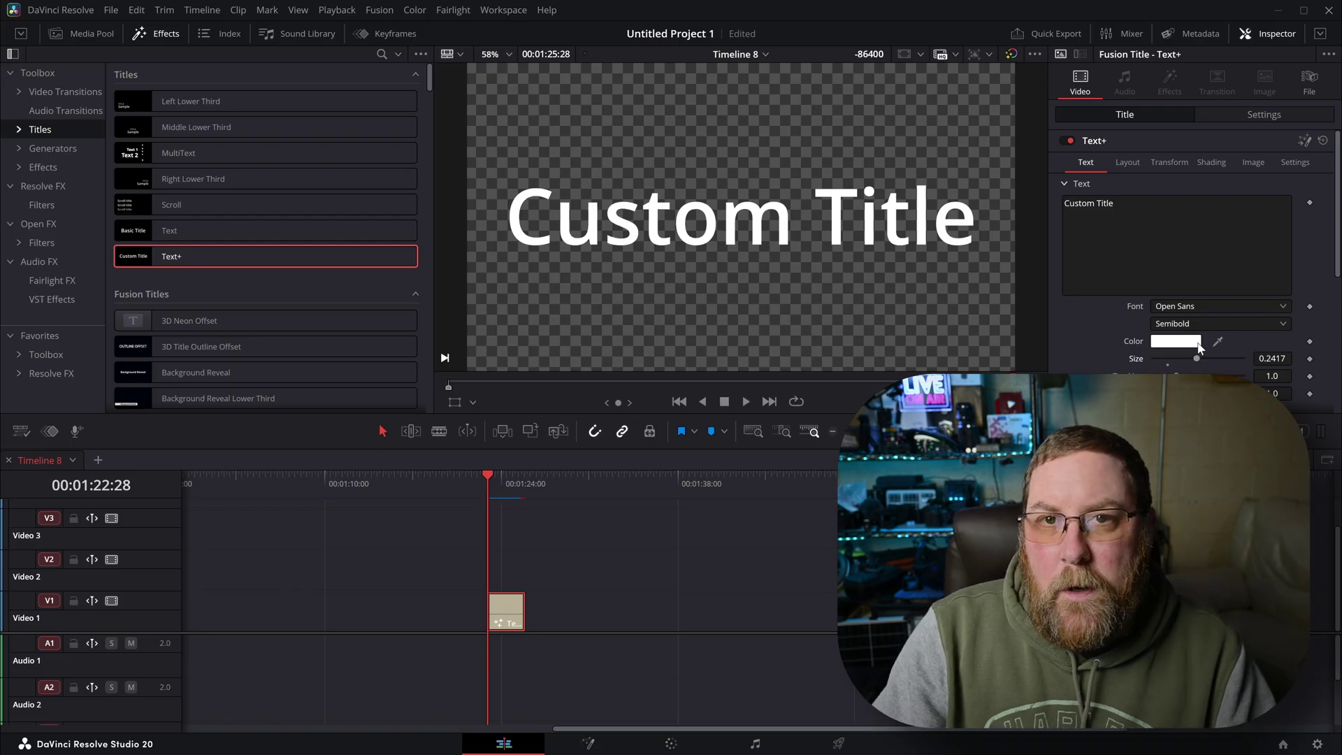
Step: Browse the full installed font list and set the Custom Title font to HYPost-Light
click(1194, 306)
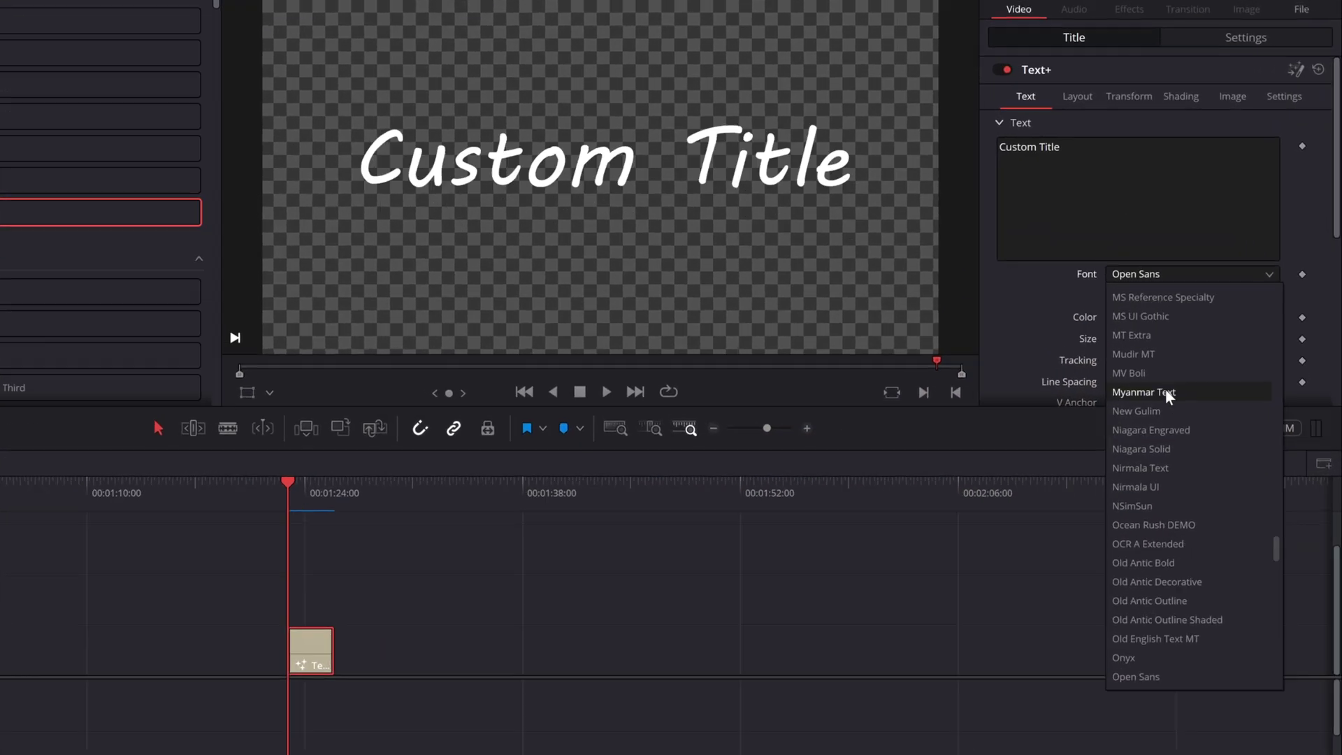
scroll(1112, 402, down, 20)
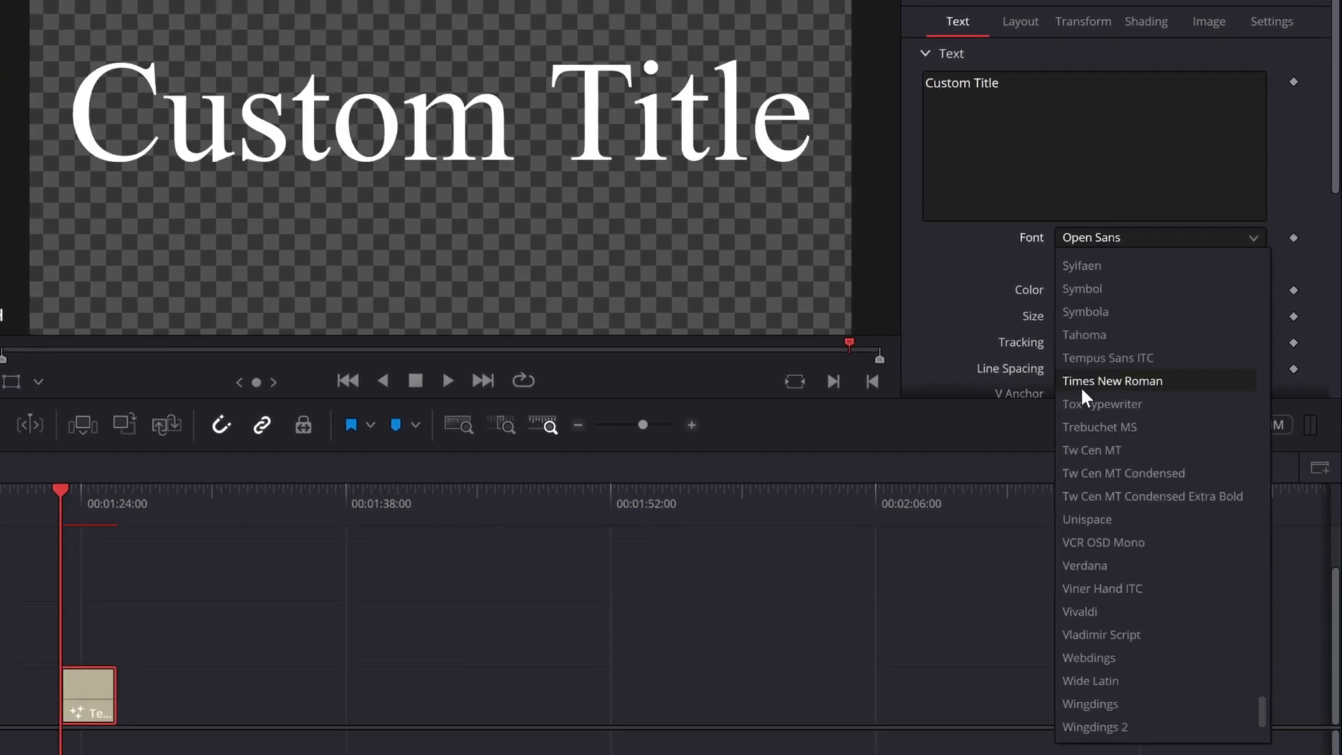
scroll(1081, 395, up, 20)
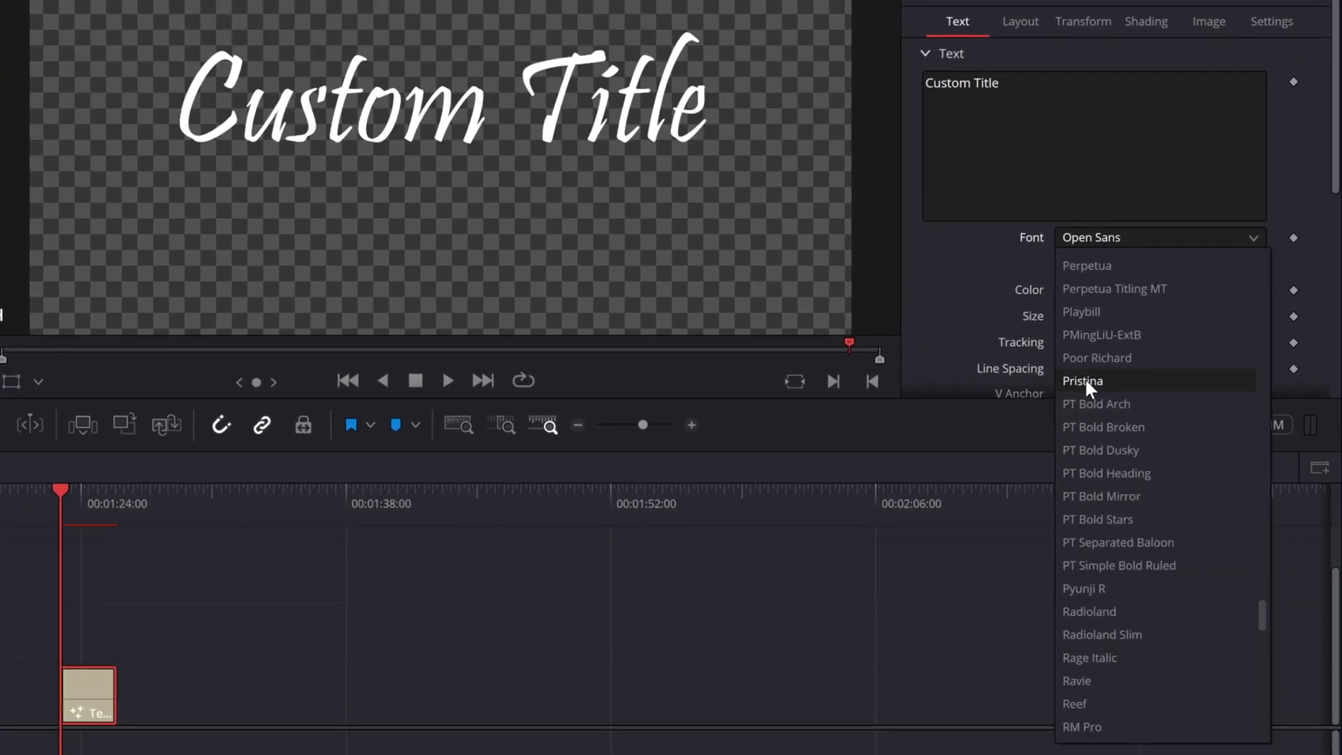
scroll(1086, 380, up, 20)
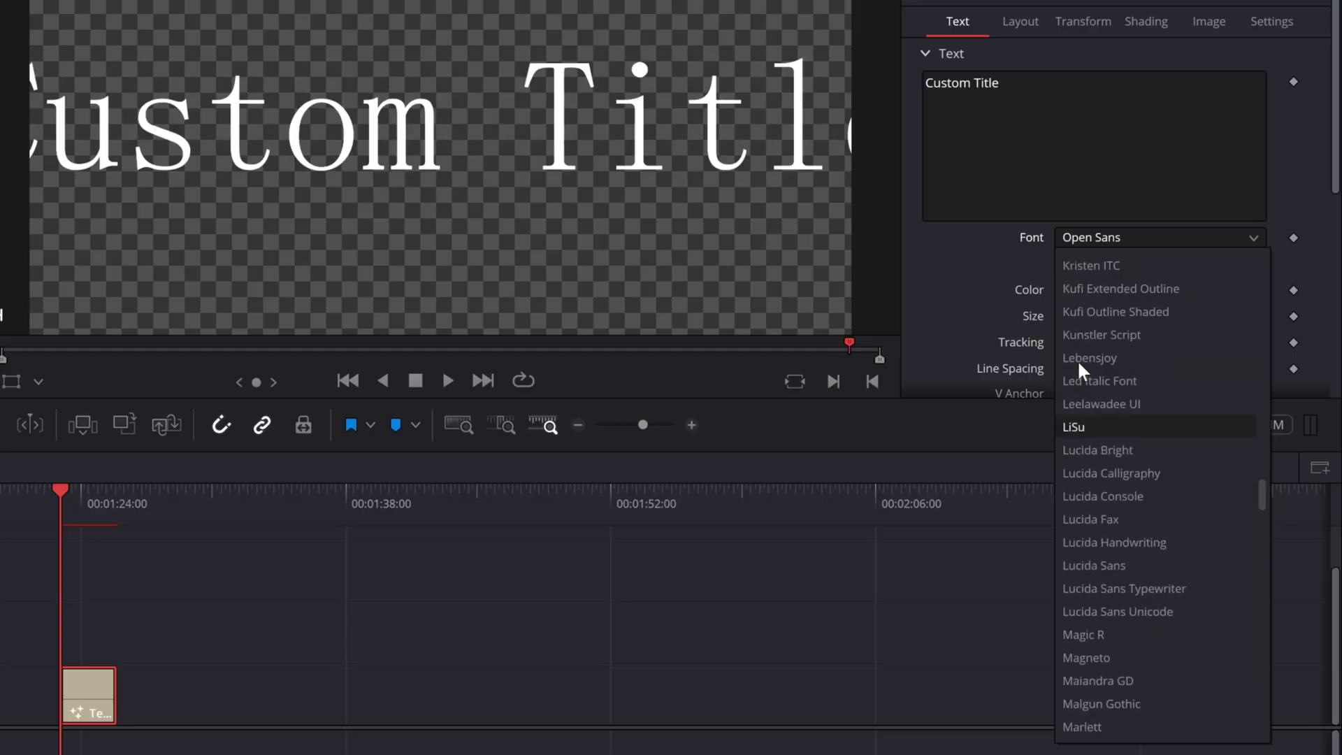
click(1080, 357)
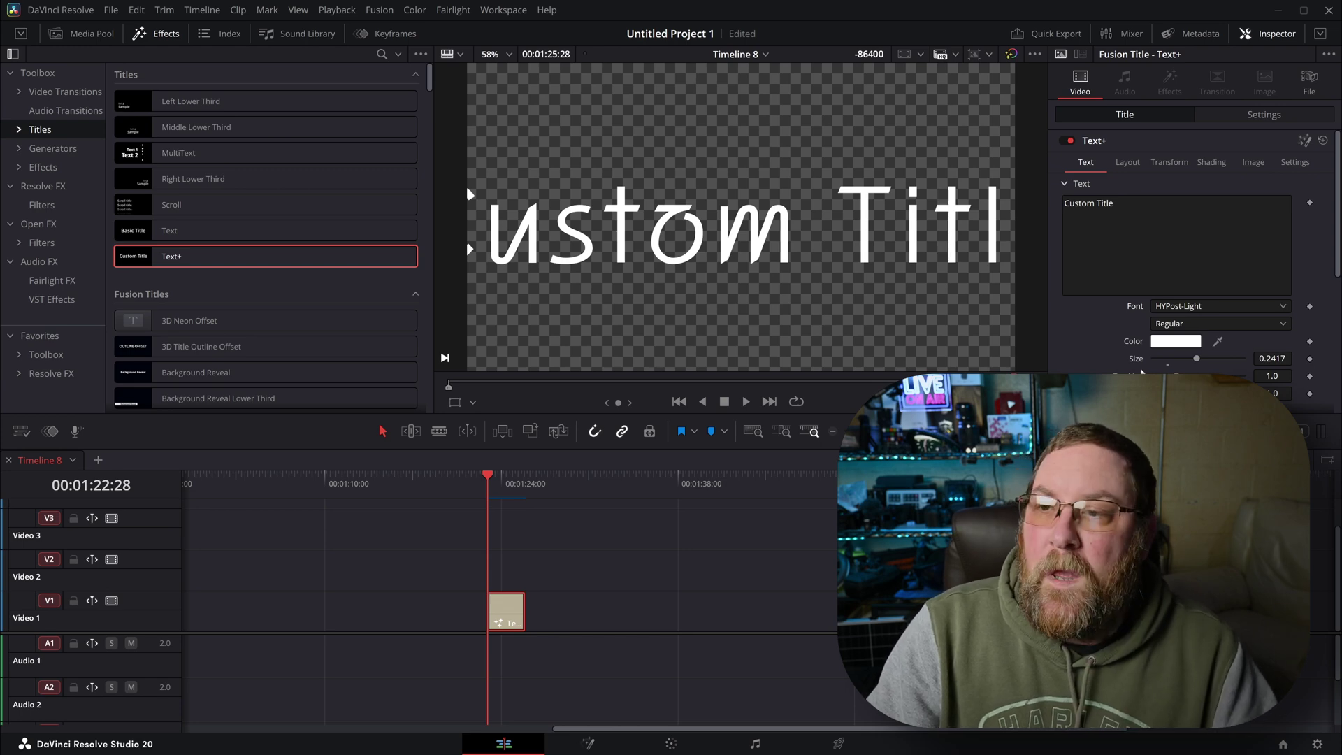
Step: In Preferences > User > Editing, tick 'Display only specific fonts' and start choosing a whitelist file
click(60, 10)
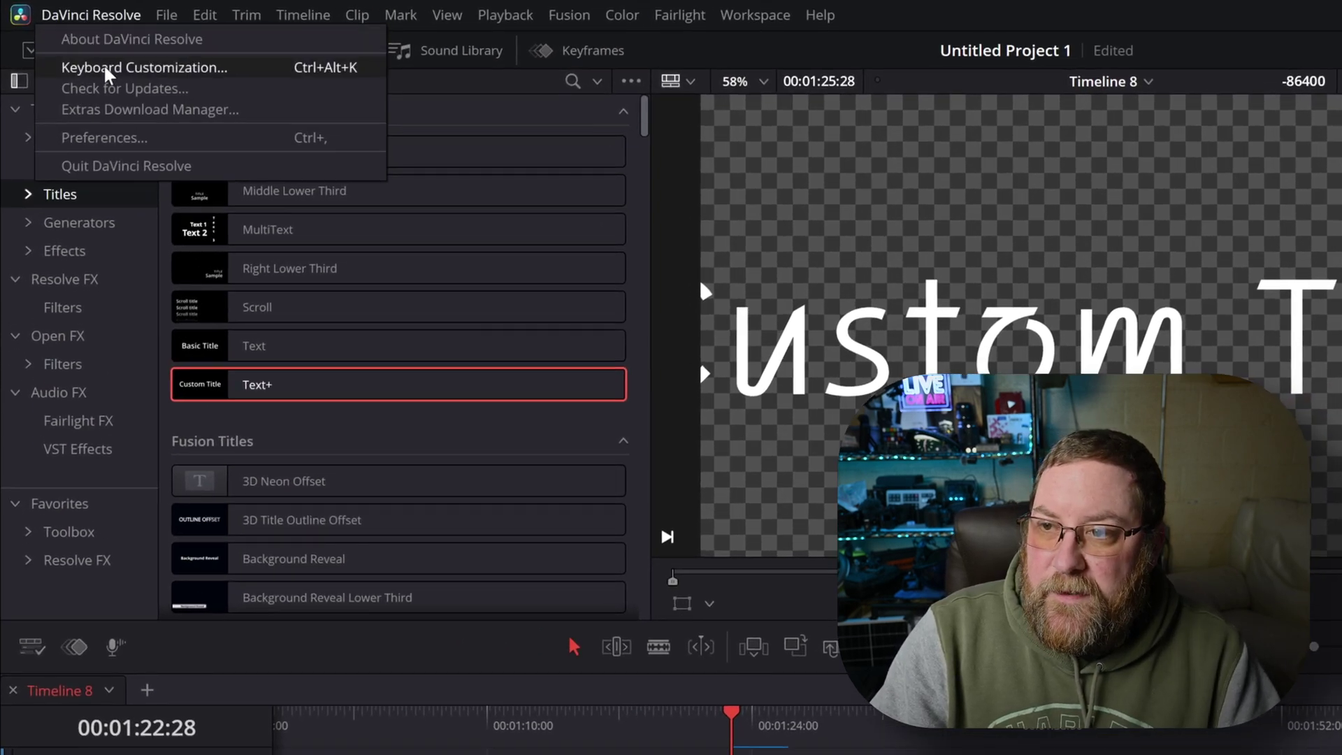
click(102, 139)
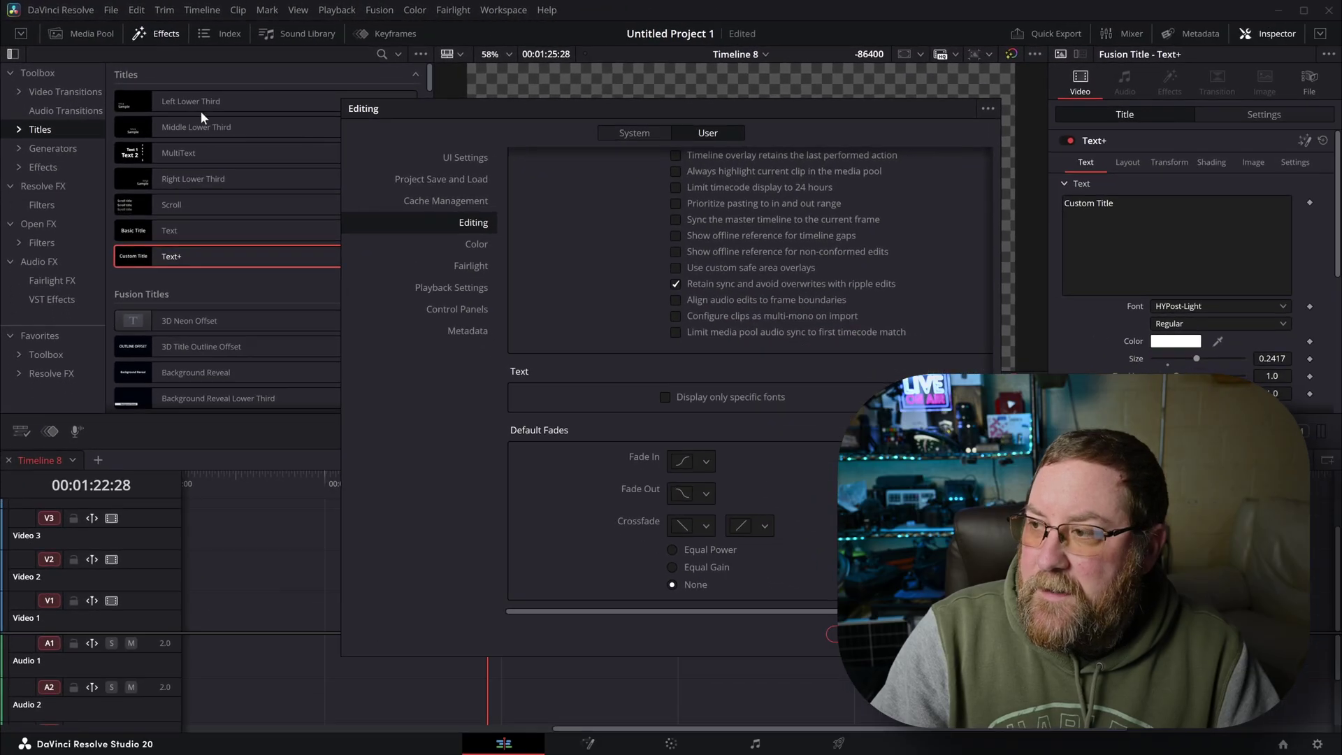
click(631, 128)
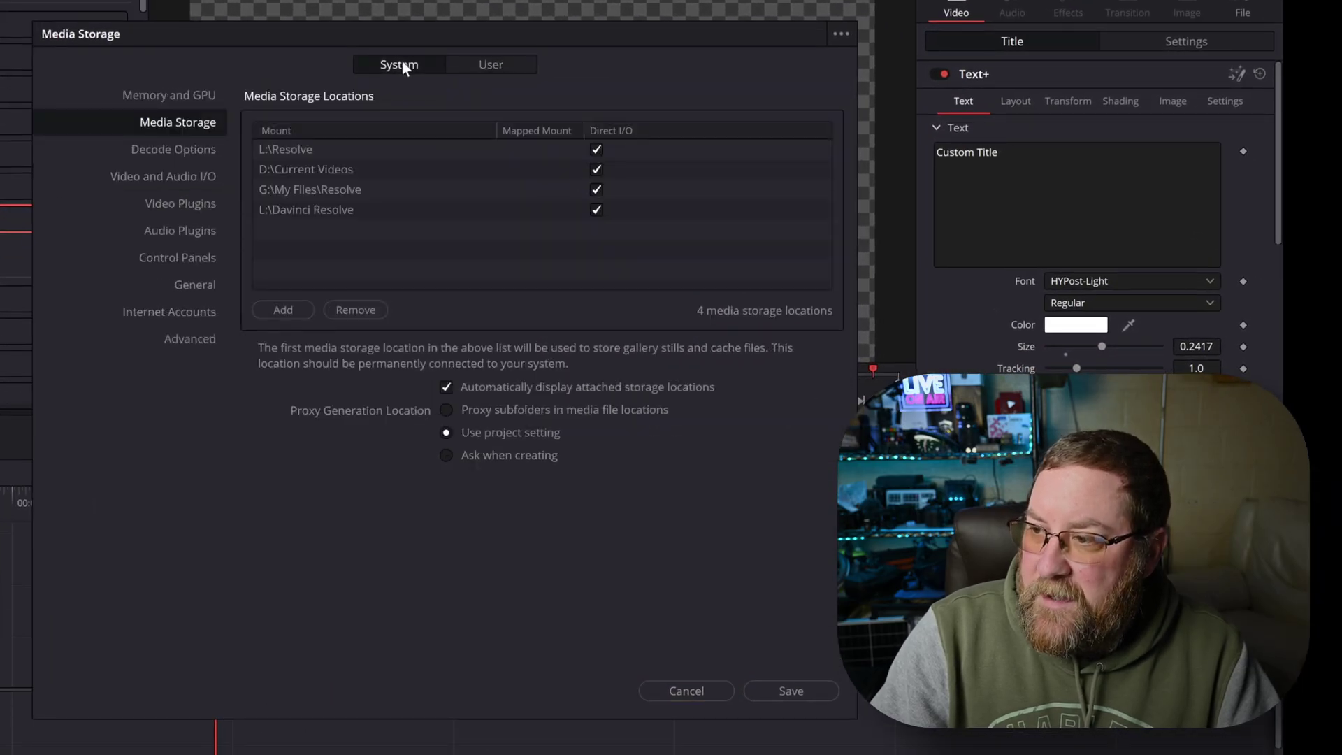
click(499, 65)
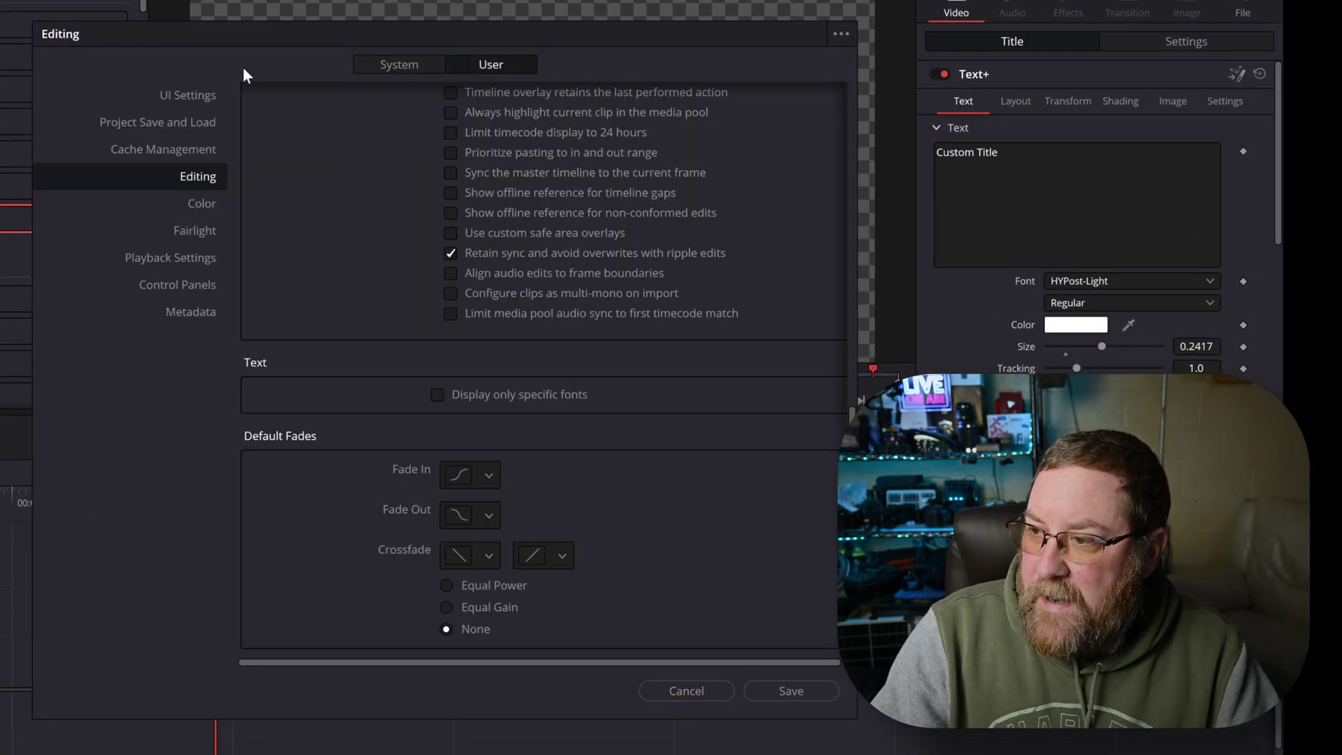
scroll(402, 222, up, 5)
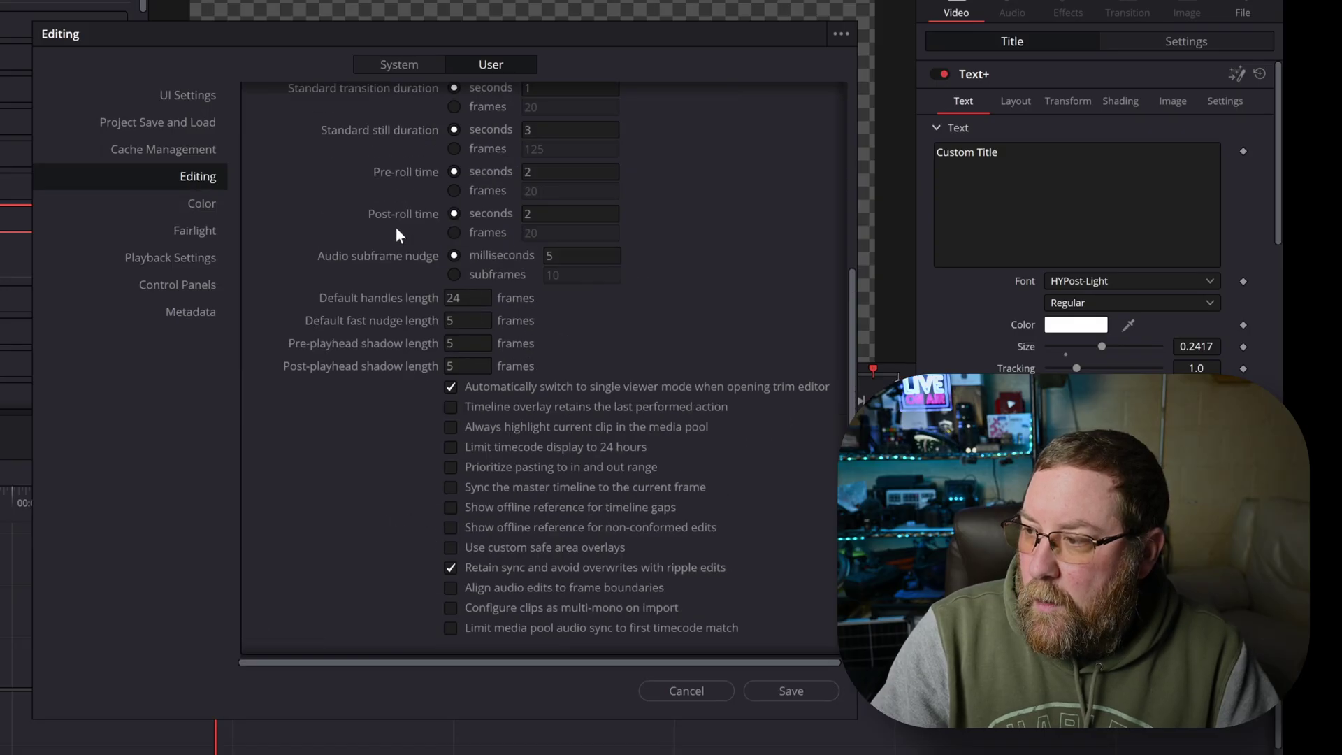
scroll(393, 228, down, 5)
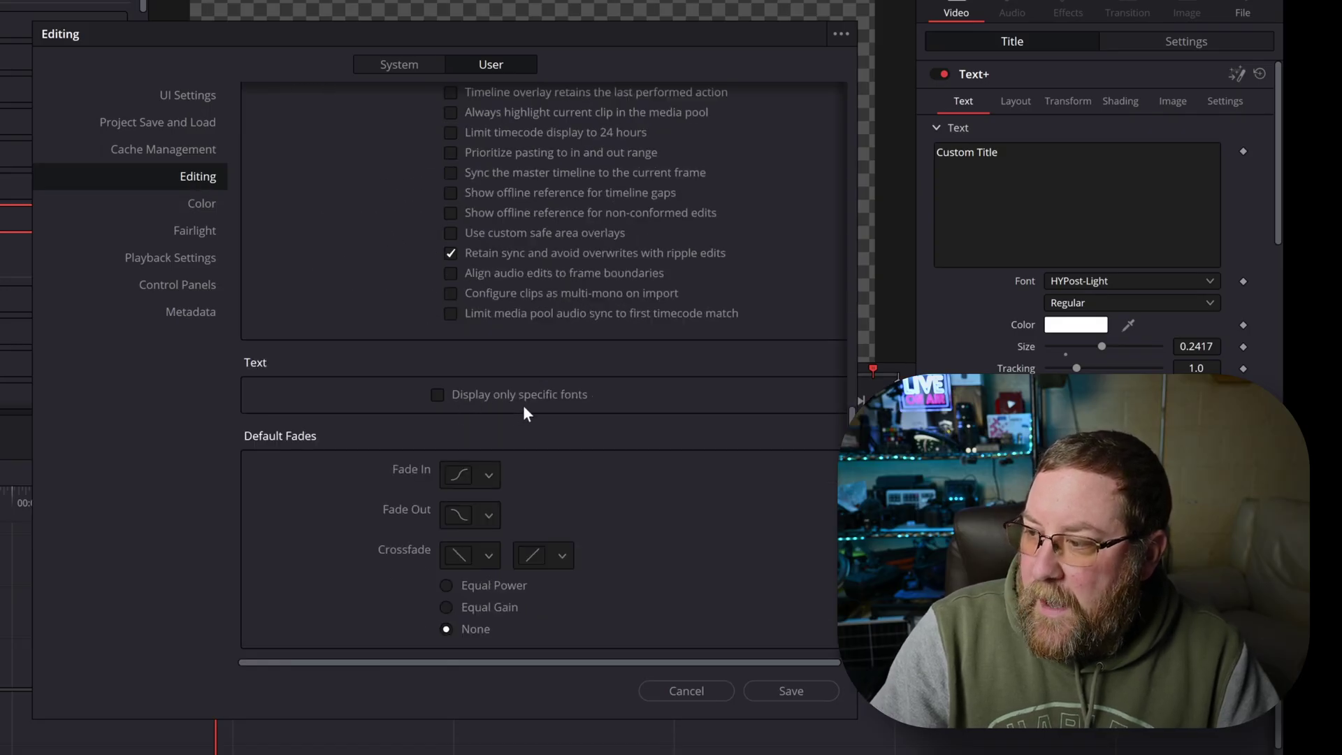
click(438, 396)
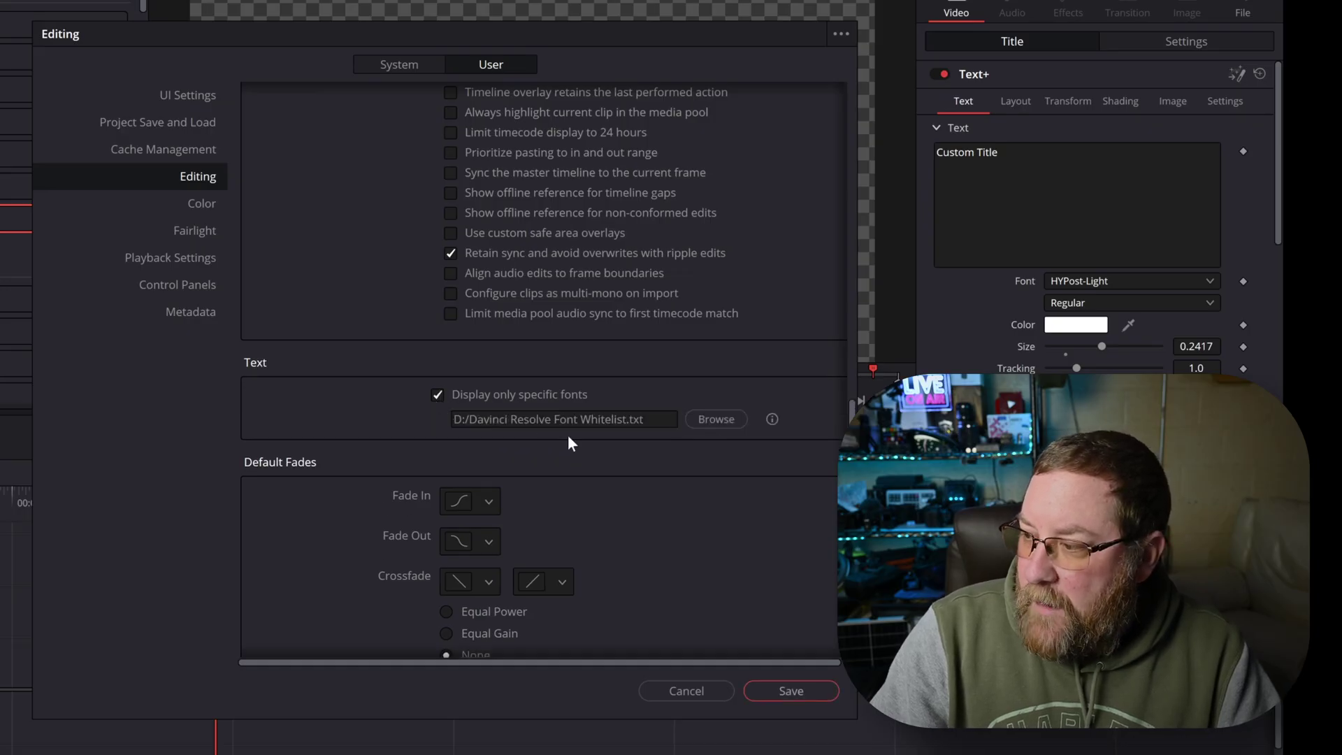
click(706, 420)
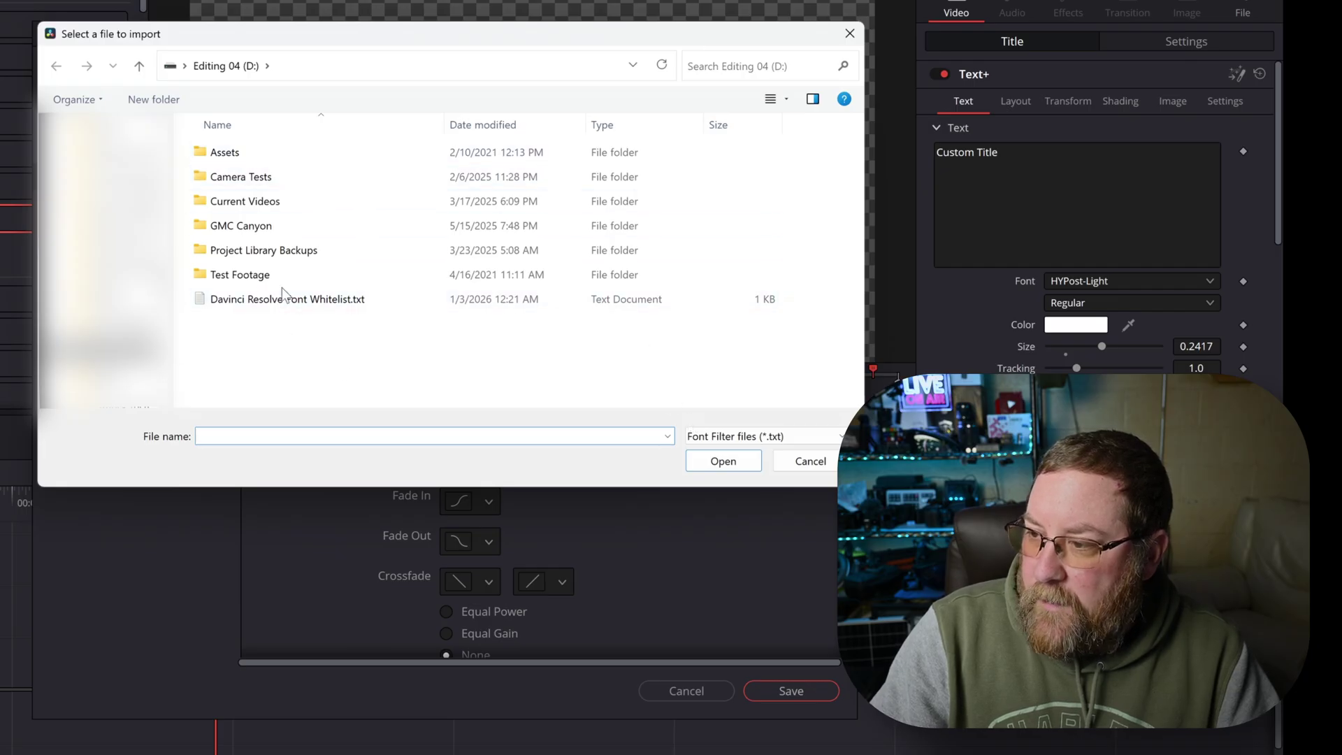
Step: Load D:/Davinci Resolve Font Whitelist.txt as the font whitelist and save the preferences
click(277, 309)
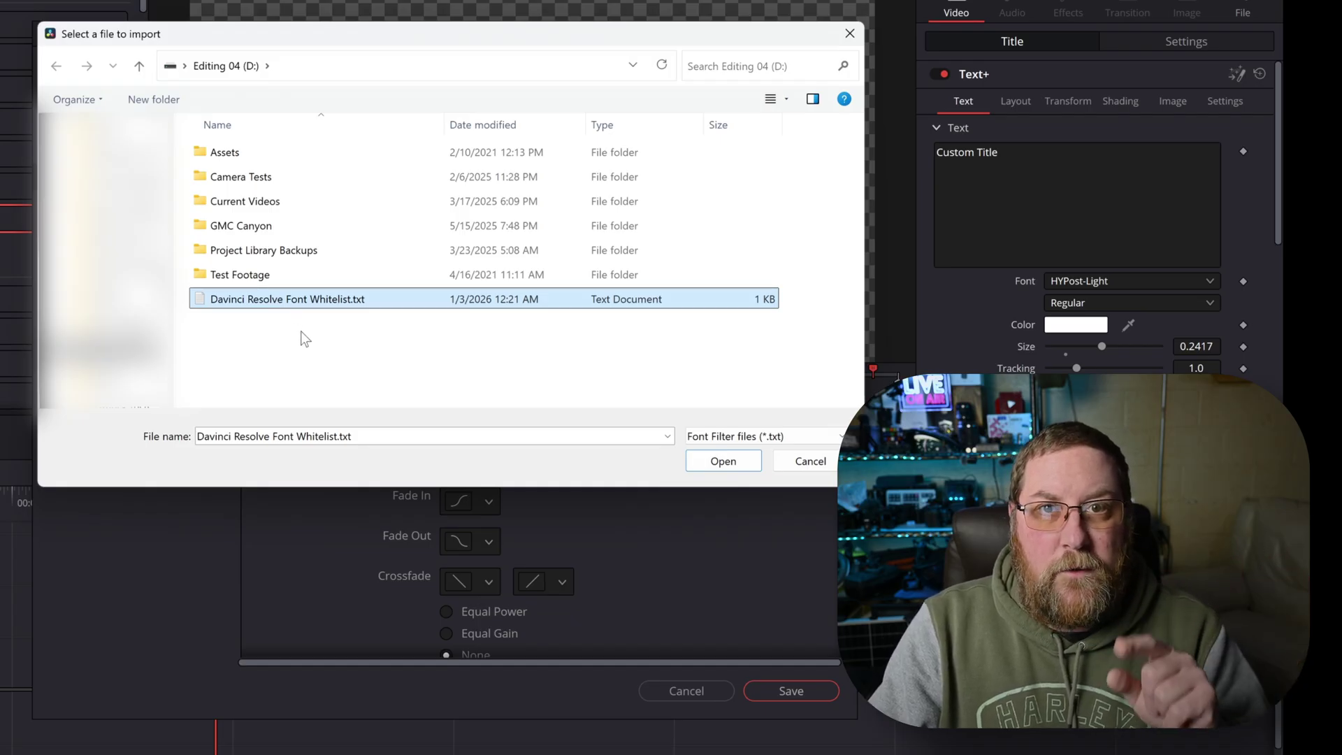
click(711, 462)
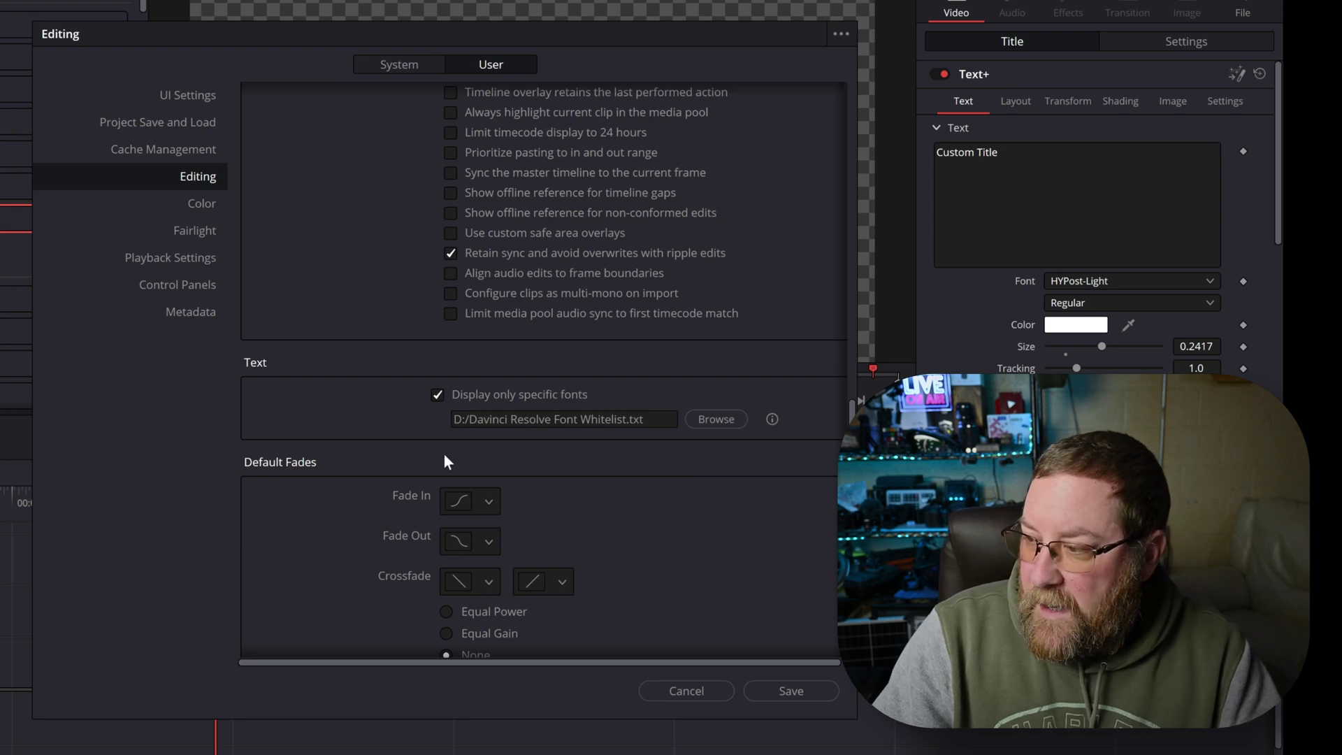
click(786, 689)
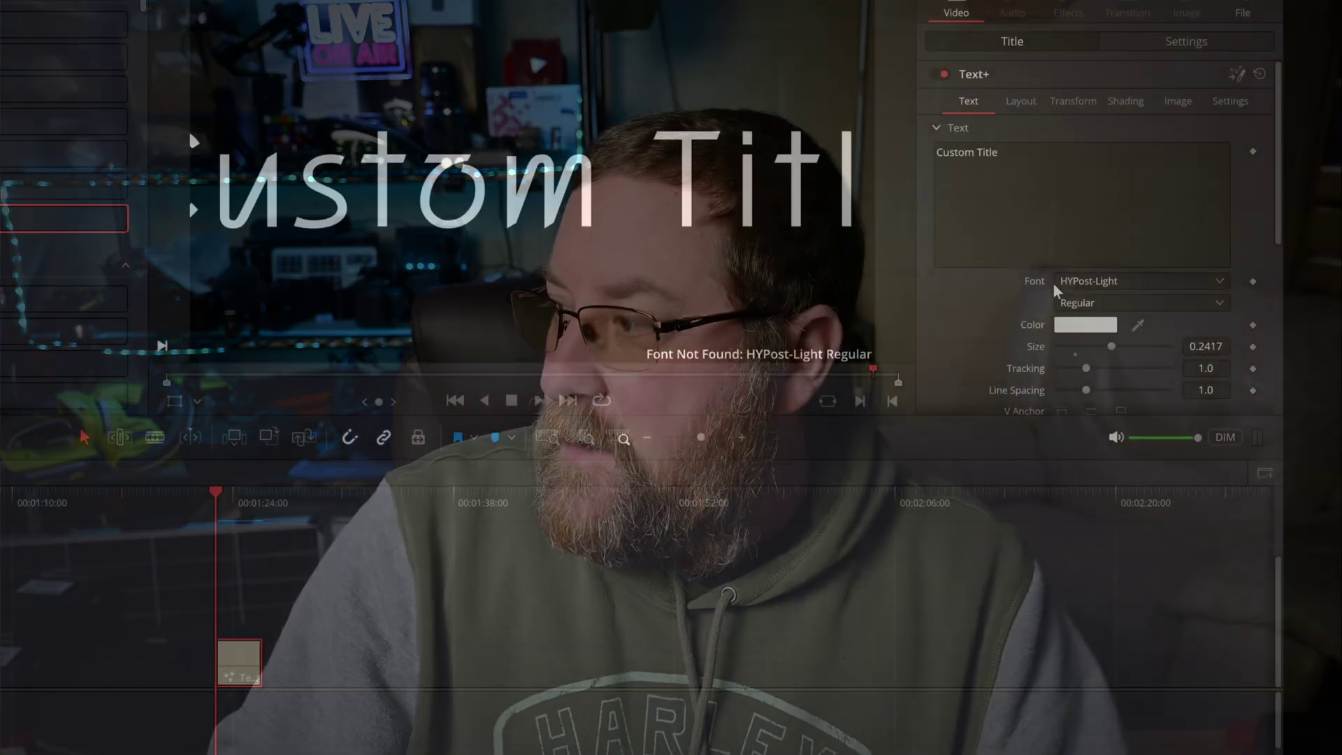
click(1091, 282)
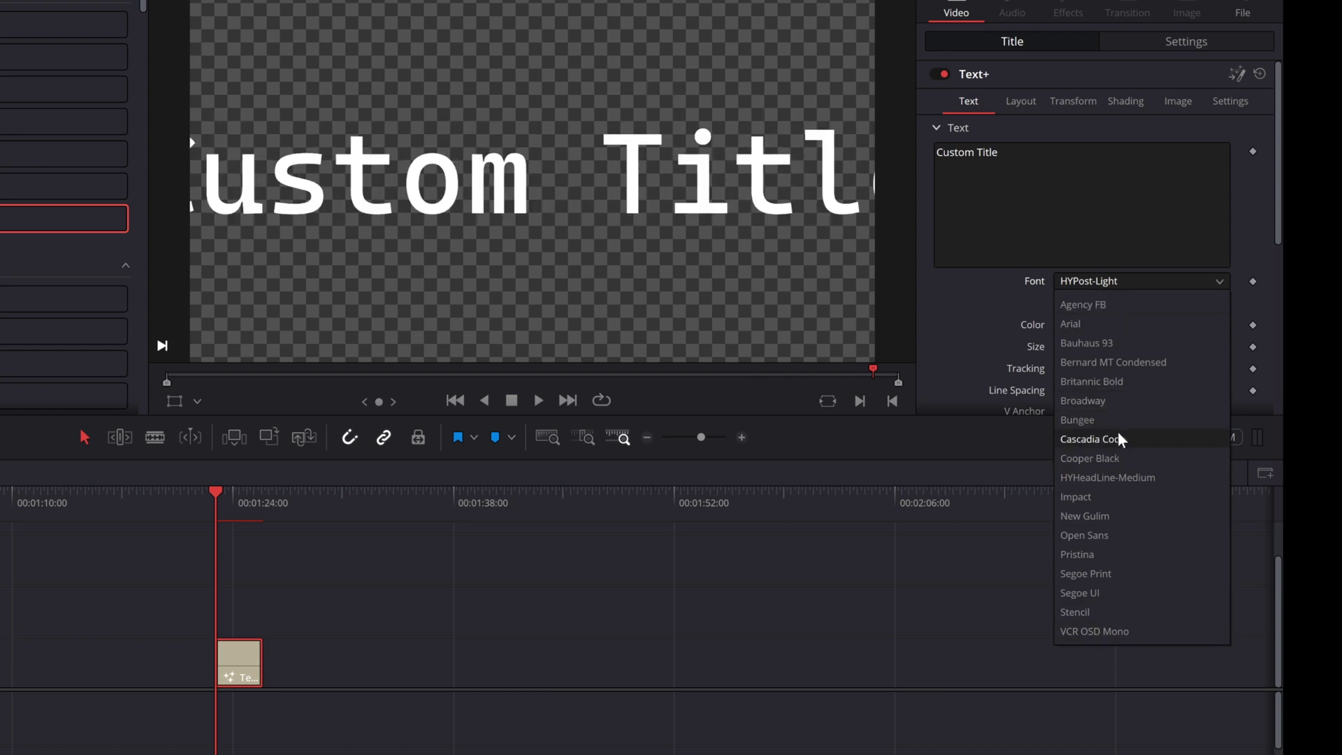
Step: Set the Custom Title font to Agency FB from the short whitelisted list
click(1144, 303)
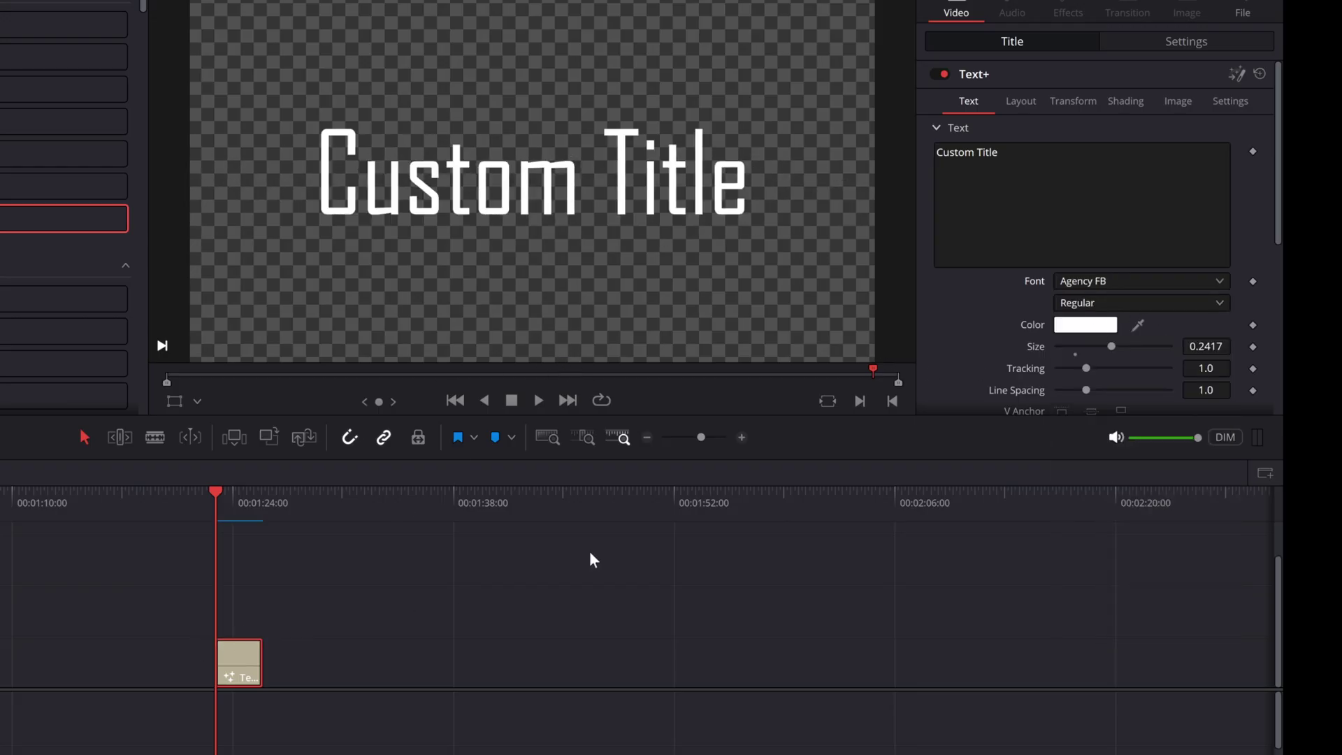
click(1098, 287)
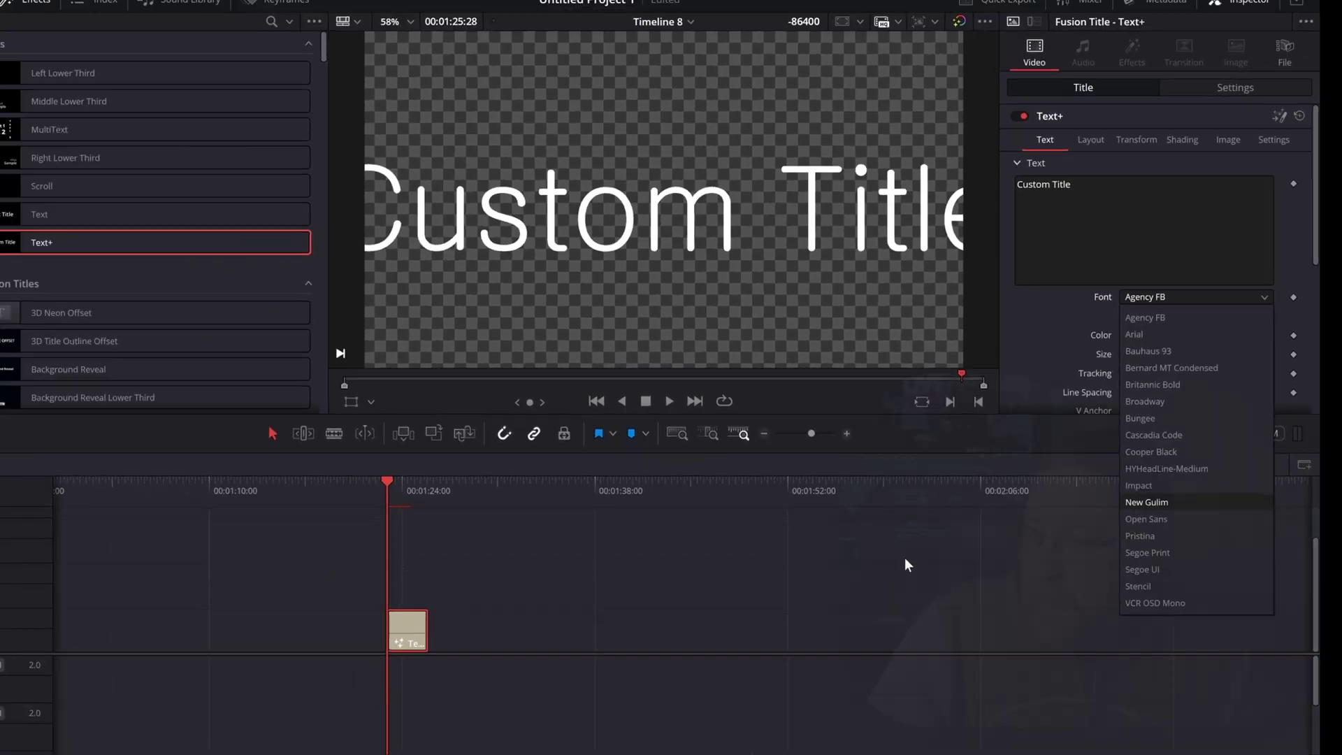
click(414, 625)
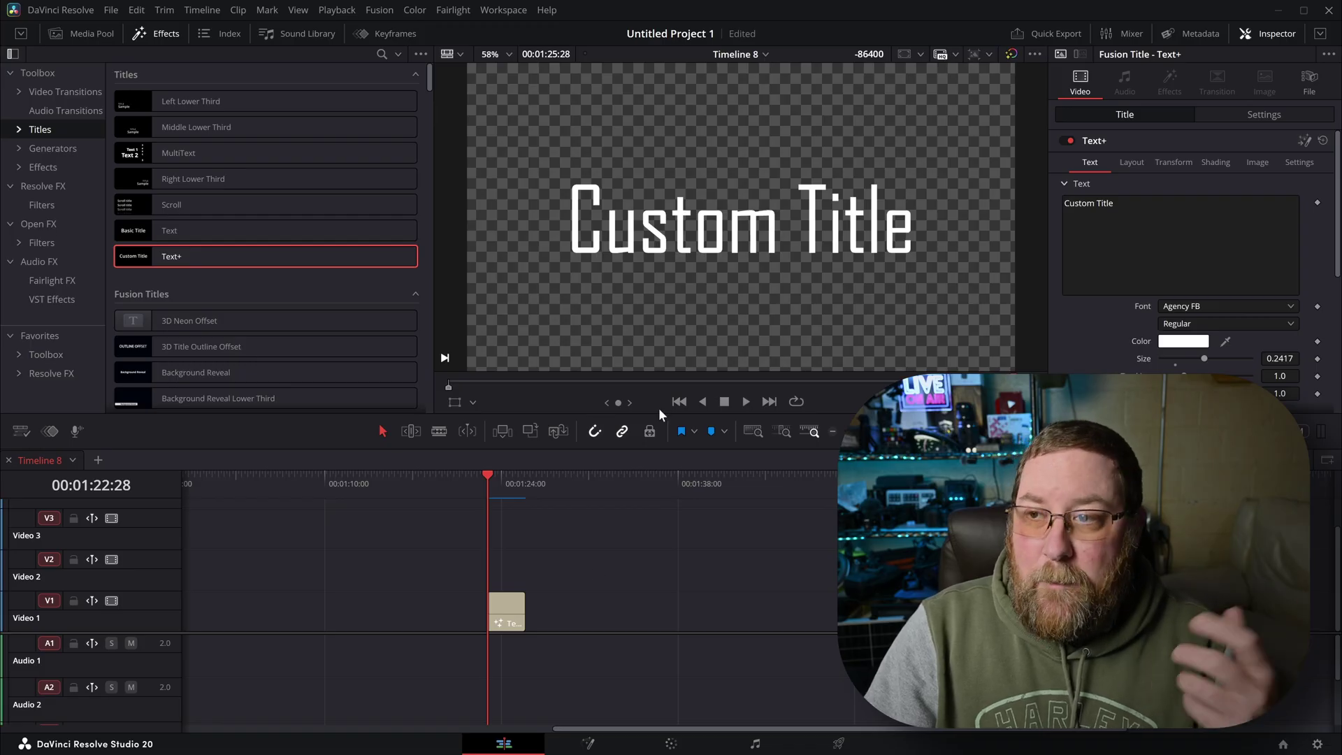
Step: Untick 'Display only specific fonts' in User > Editing preferences and save
click(60, 10)
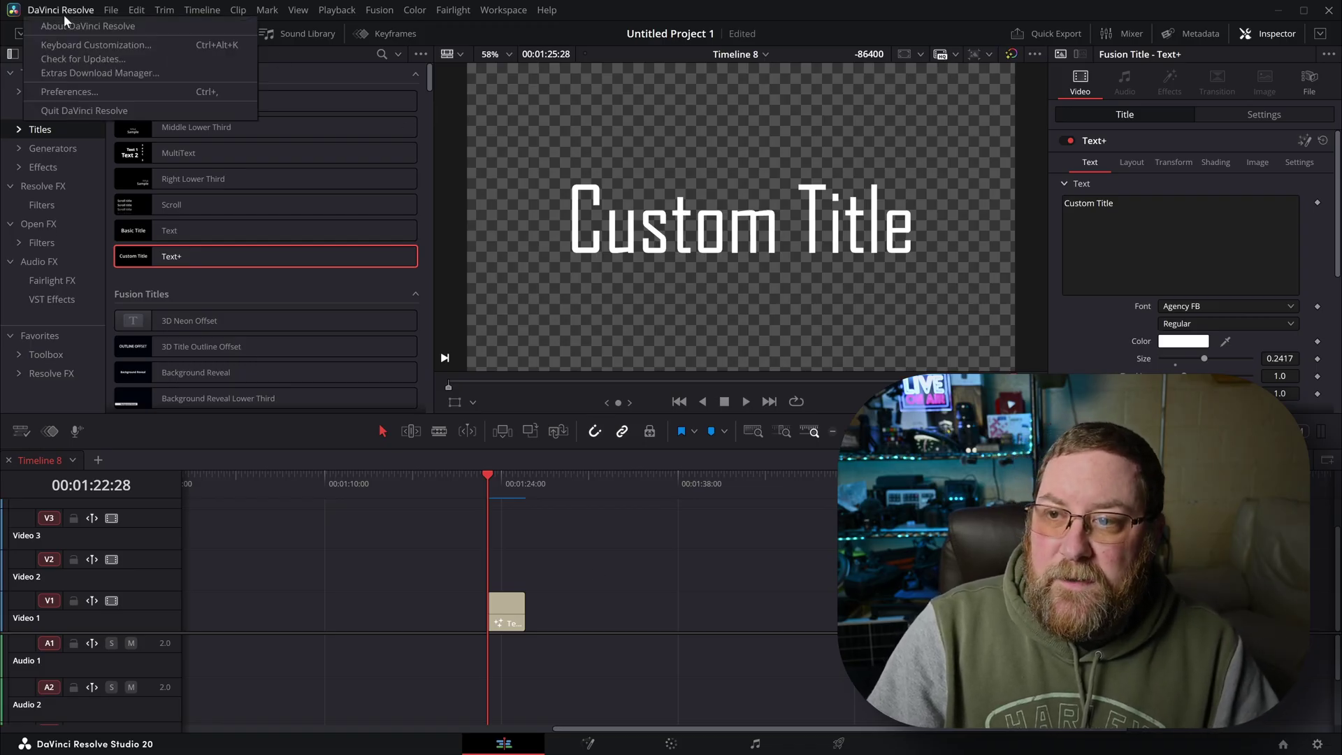
click(60, 92)
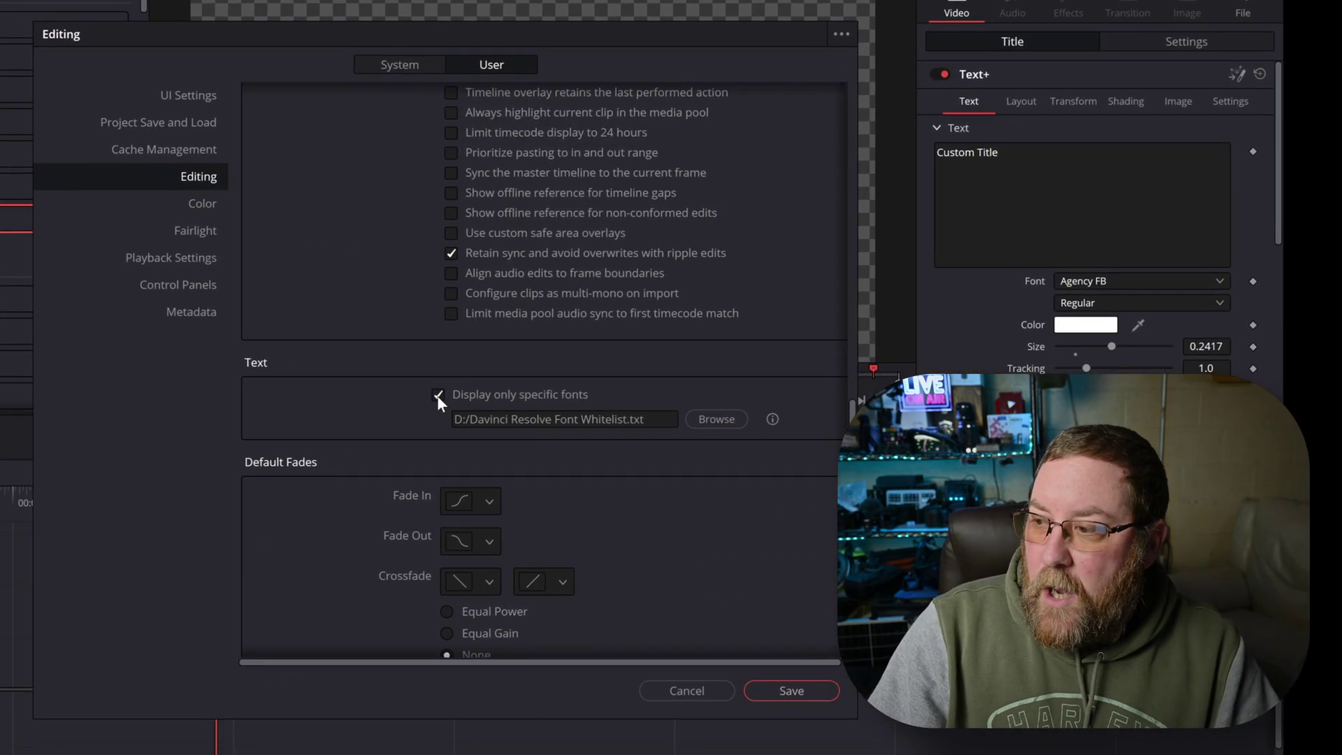
click(437, 396)
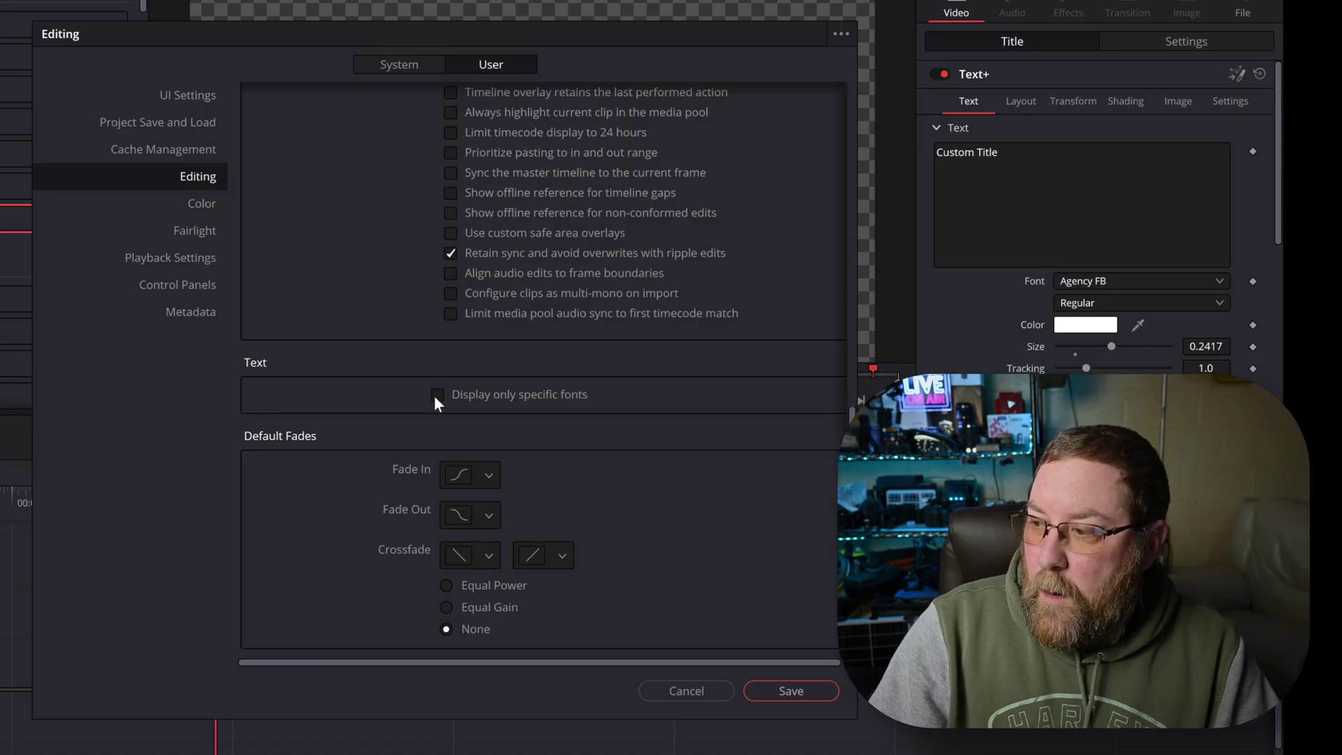
click(783, 689)
Step: From the full font list, try HYGraphic-Medium, then set the title font to HYPost-Medium
click(1112, 283)
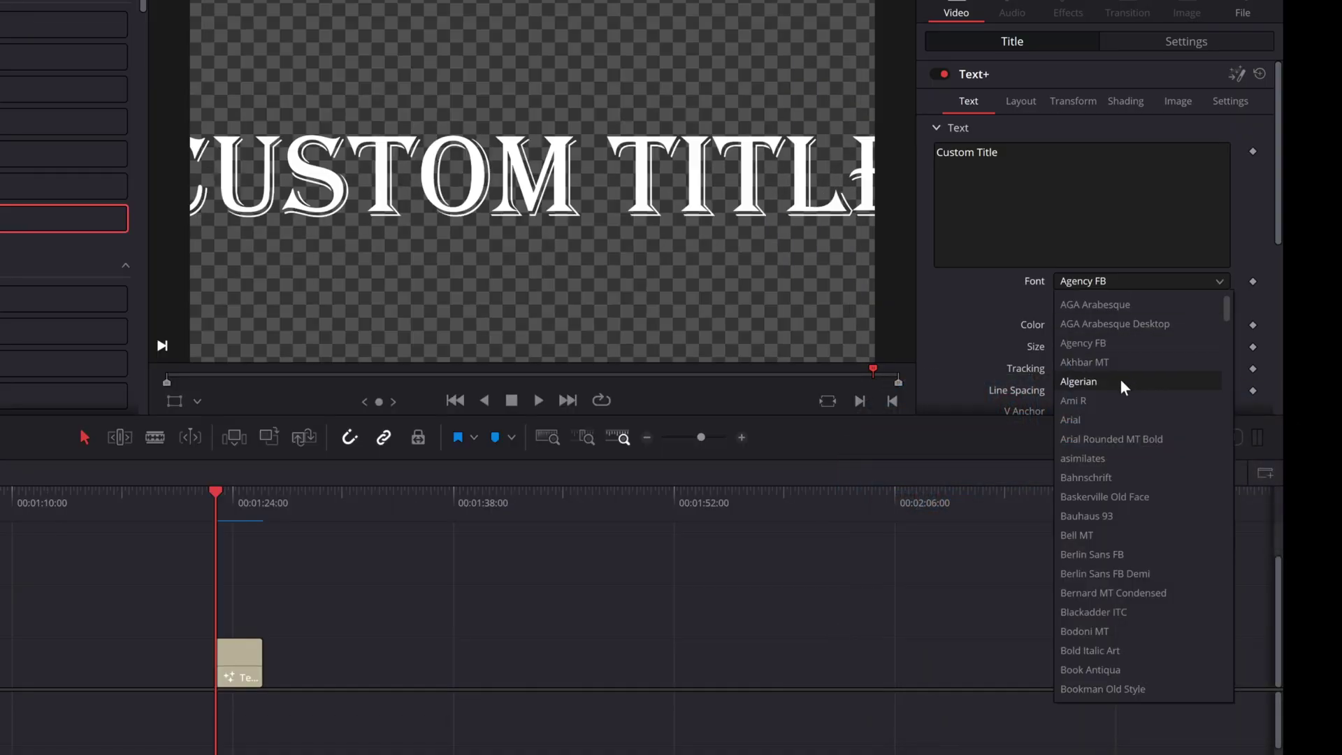
scroll(1114, 393, down, 5)
scroll(1114, 393, down, 15)
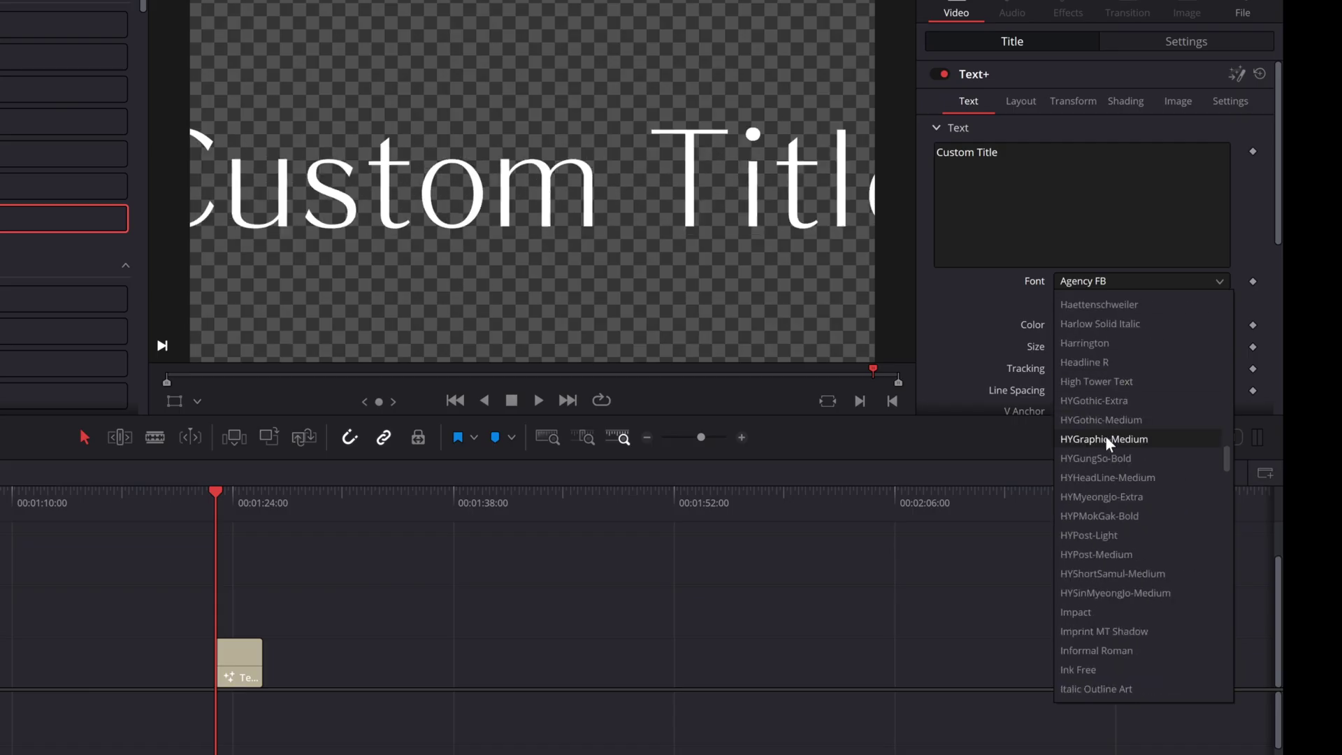
click(1120, 440)
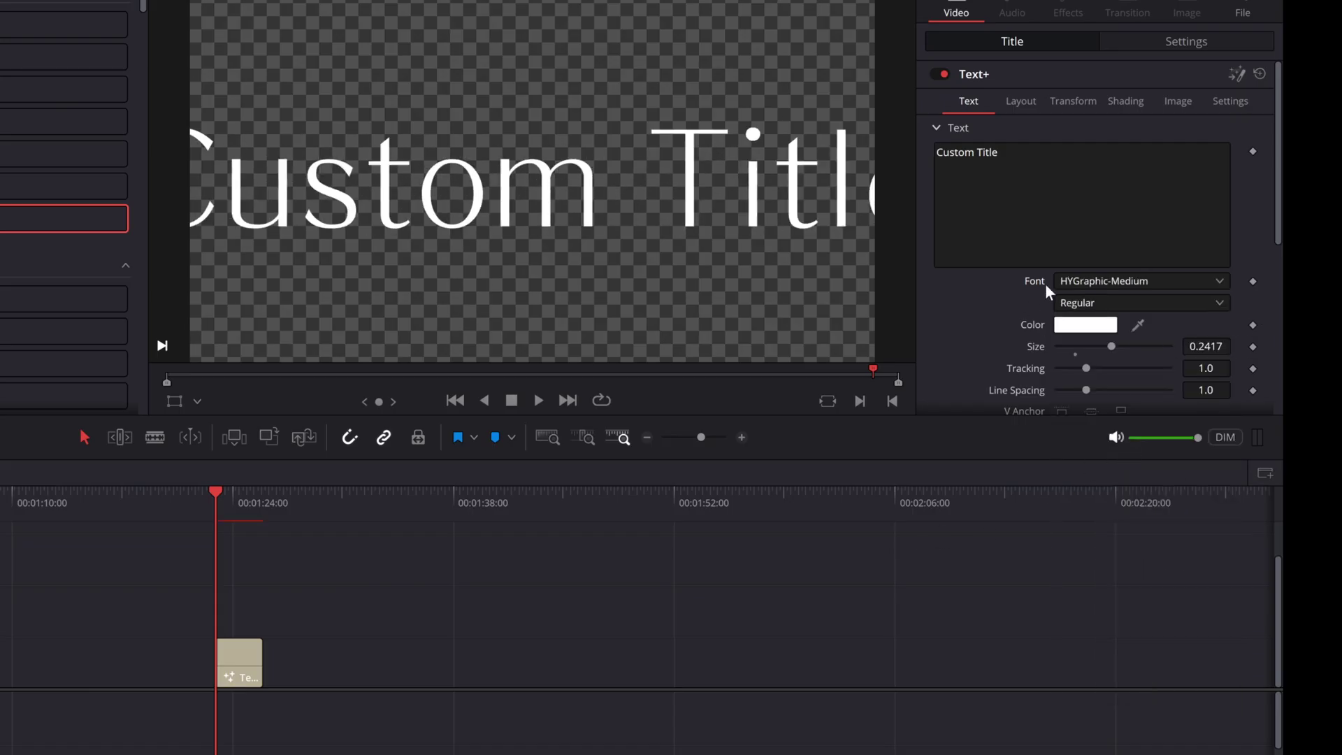
click(1072, 282)
click(1099, 552)
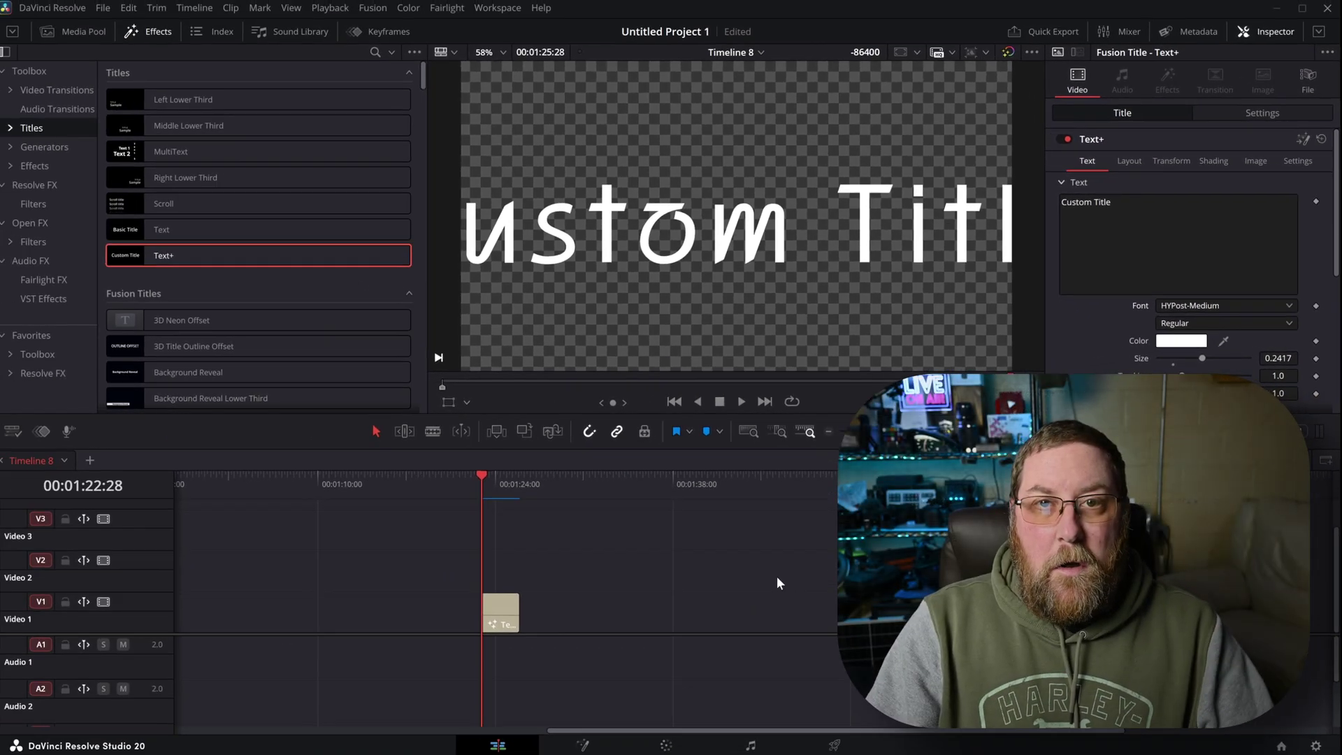
Step: Re-tick 'Display only specific fonts' with the whitelist file, save, and review the Font list
click(62, 11)
click(70, 92)
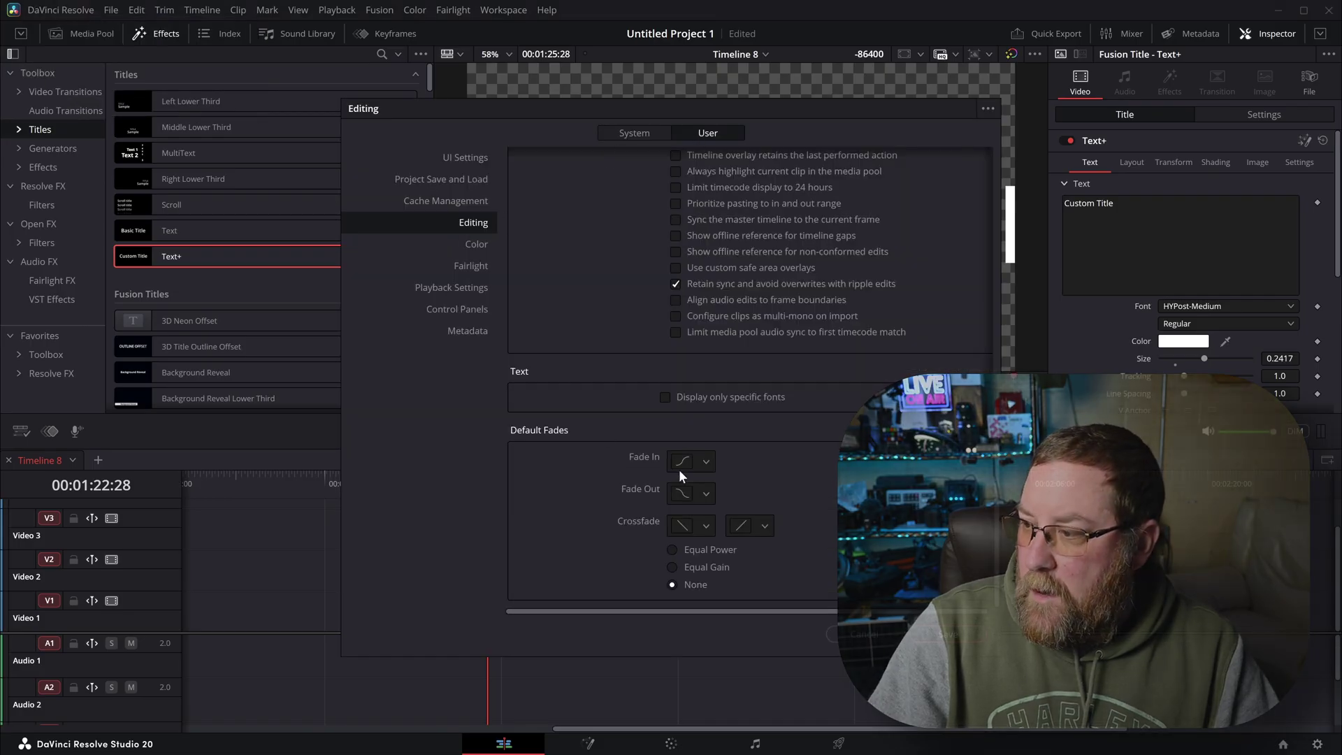
click(665, 398)
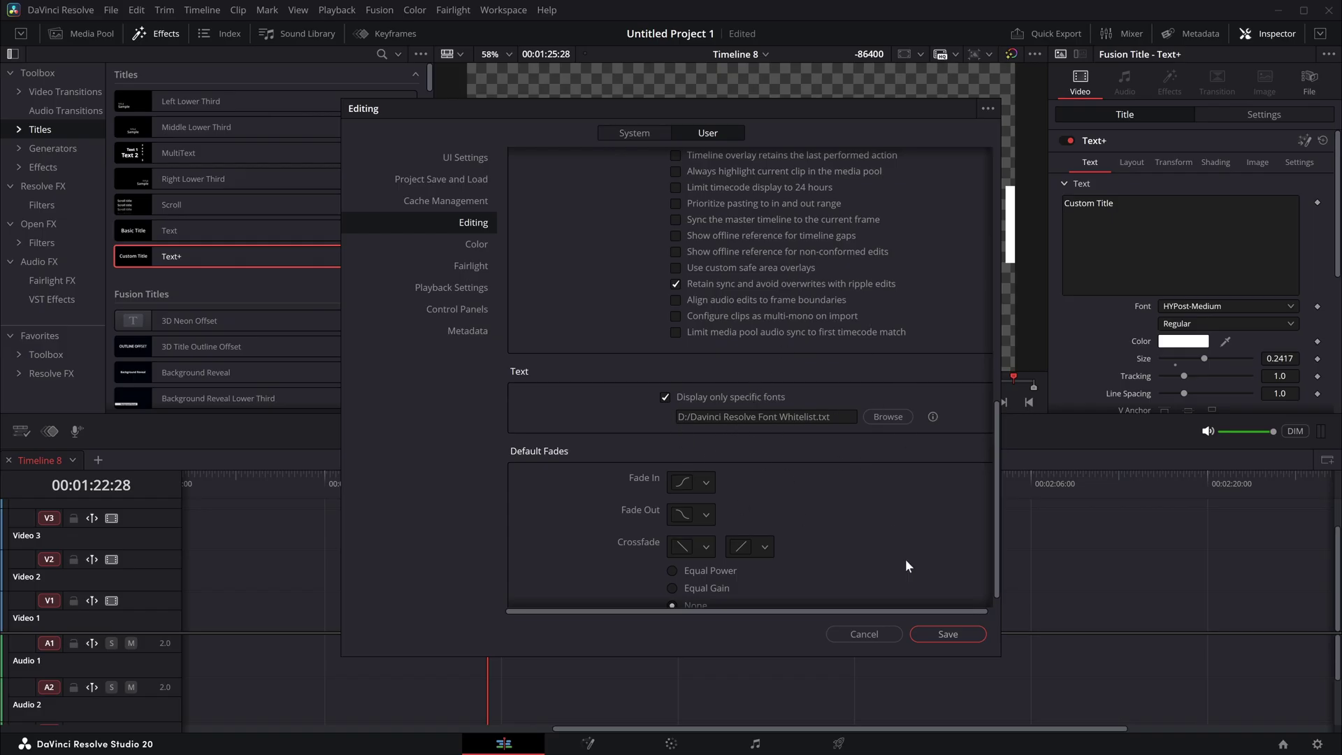
click(947, 635)
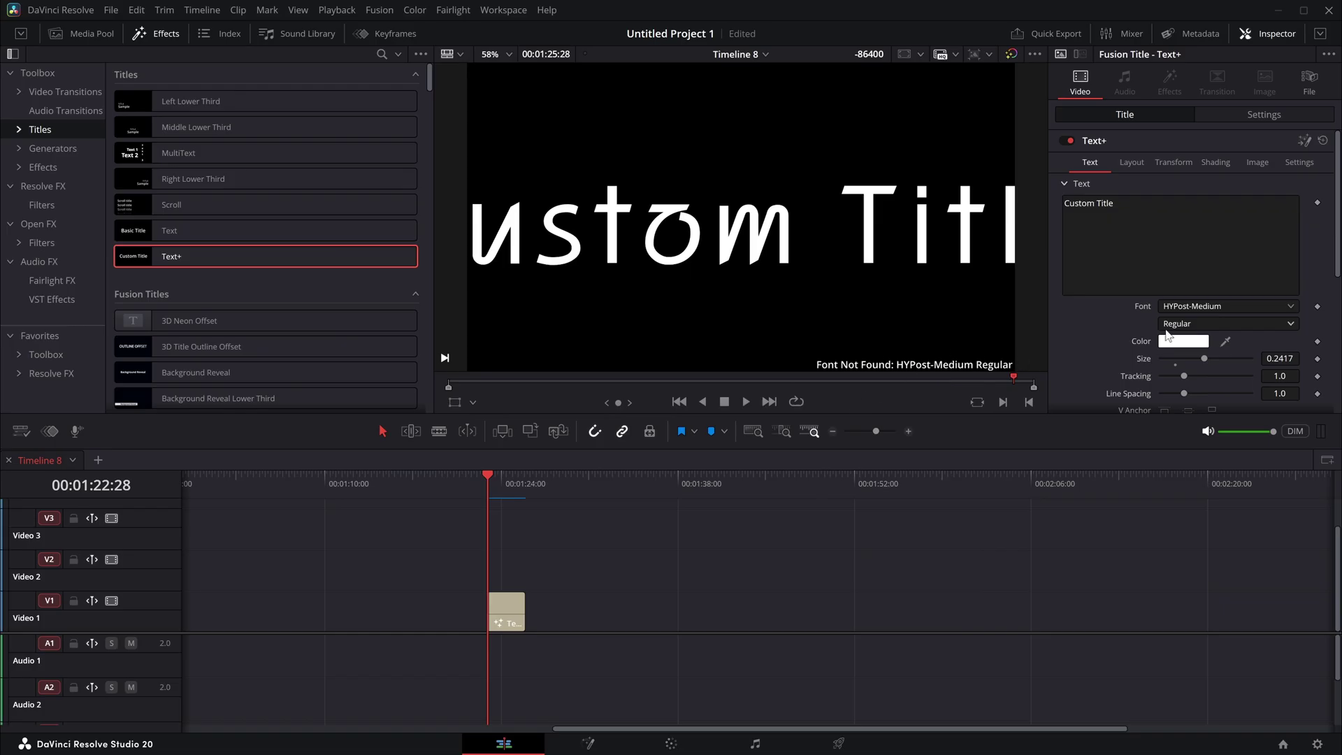
click(1194, 306)
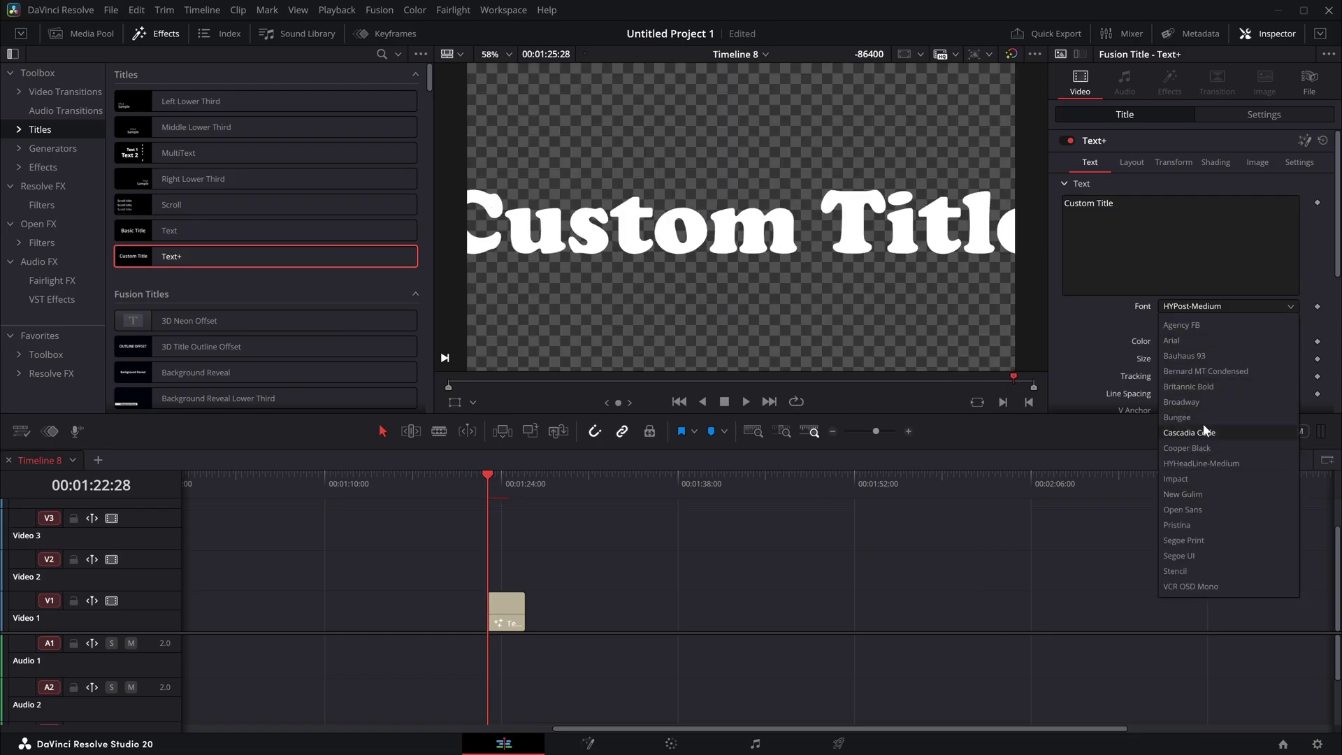
click(799, 573)
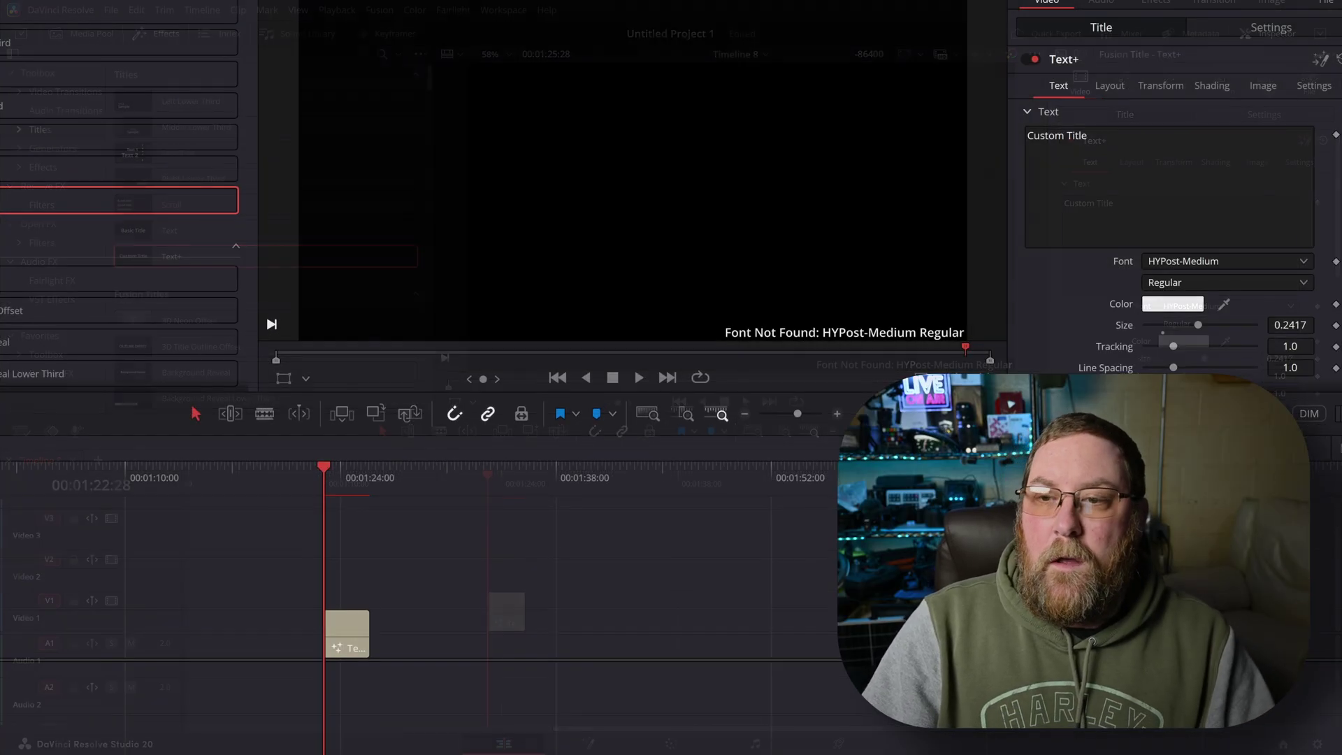
Step: Switch to Notepad showing Davinci Resolve Font Whitelist.txt and select all its text
key(alt+Tab)
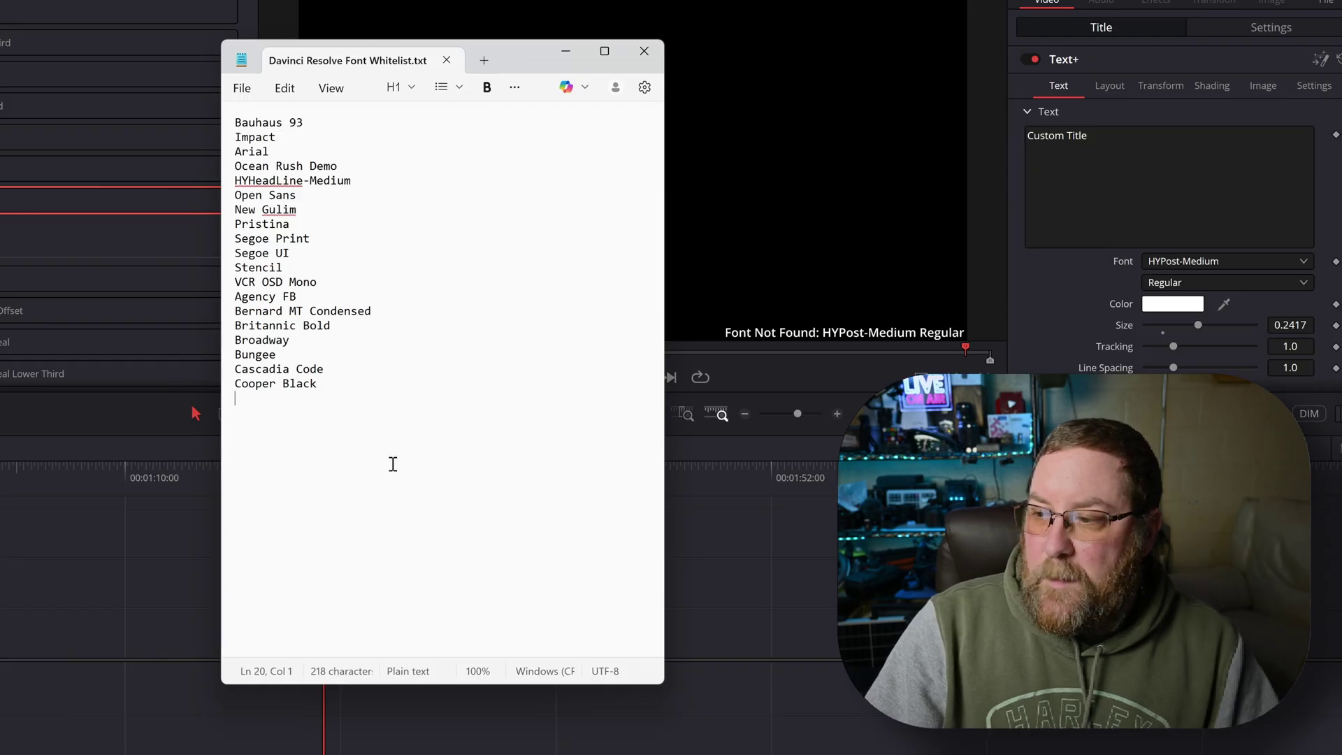
key(ctrl+a)
click(351, 384)
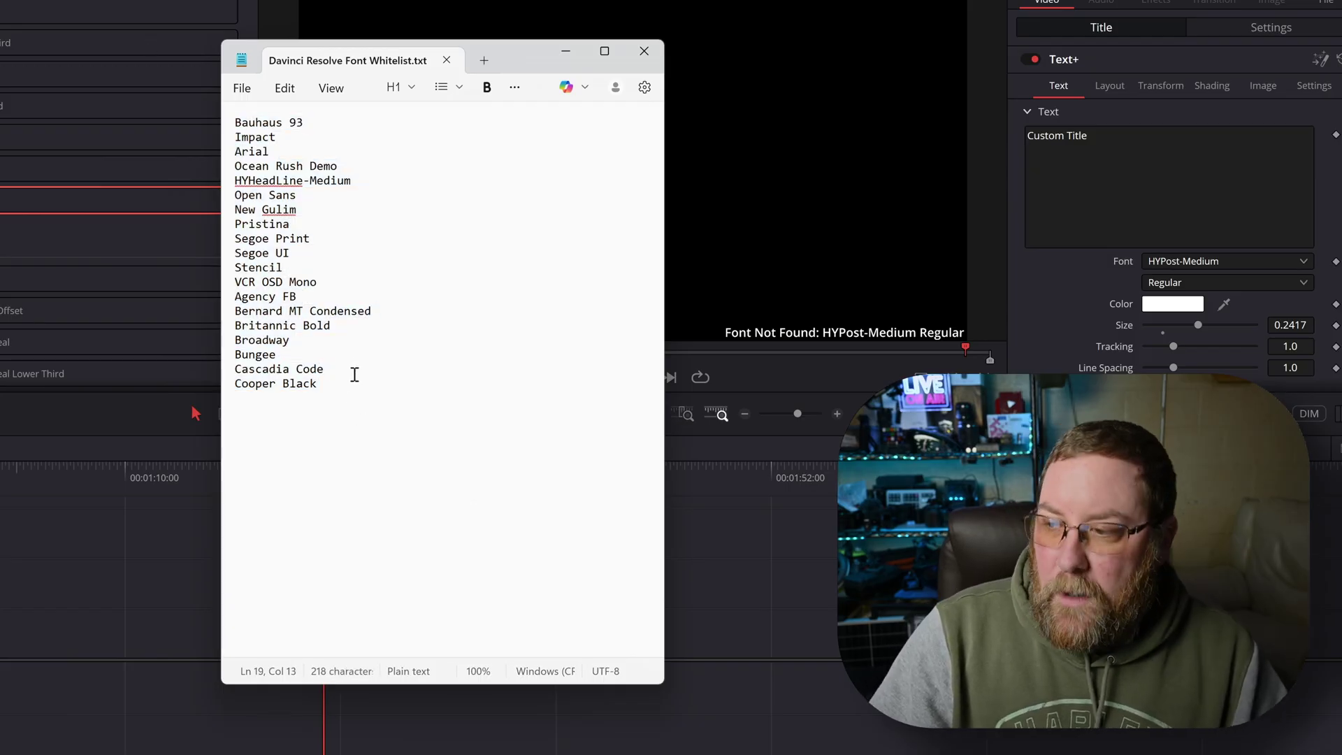
Step: Highlight the VCR OSD Mono, Agency FB, Bernard MT Condensed and HYHeadLine-Medium lines
click(362, 280)
key(shift+Home)
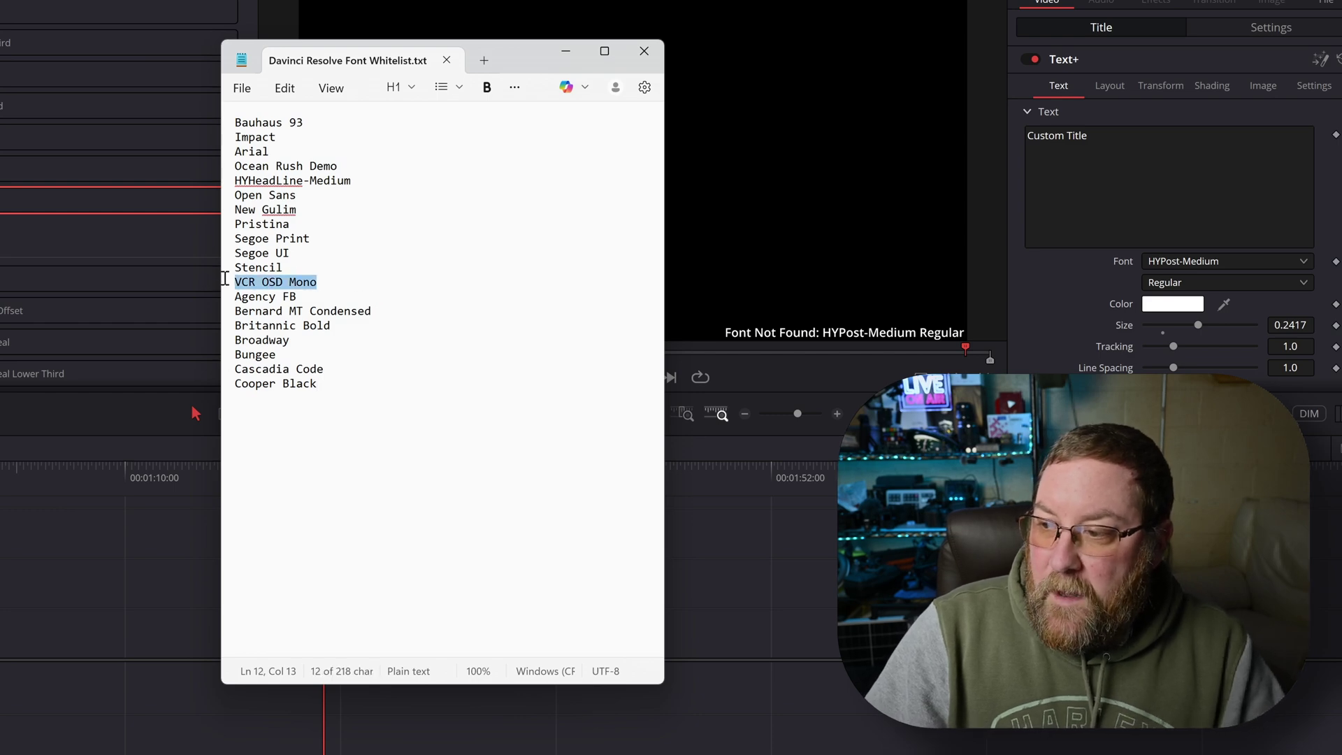
key(Down)
key(shift+End)
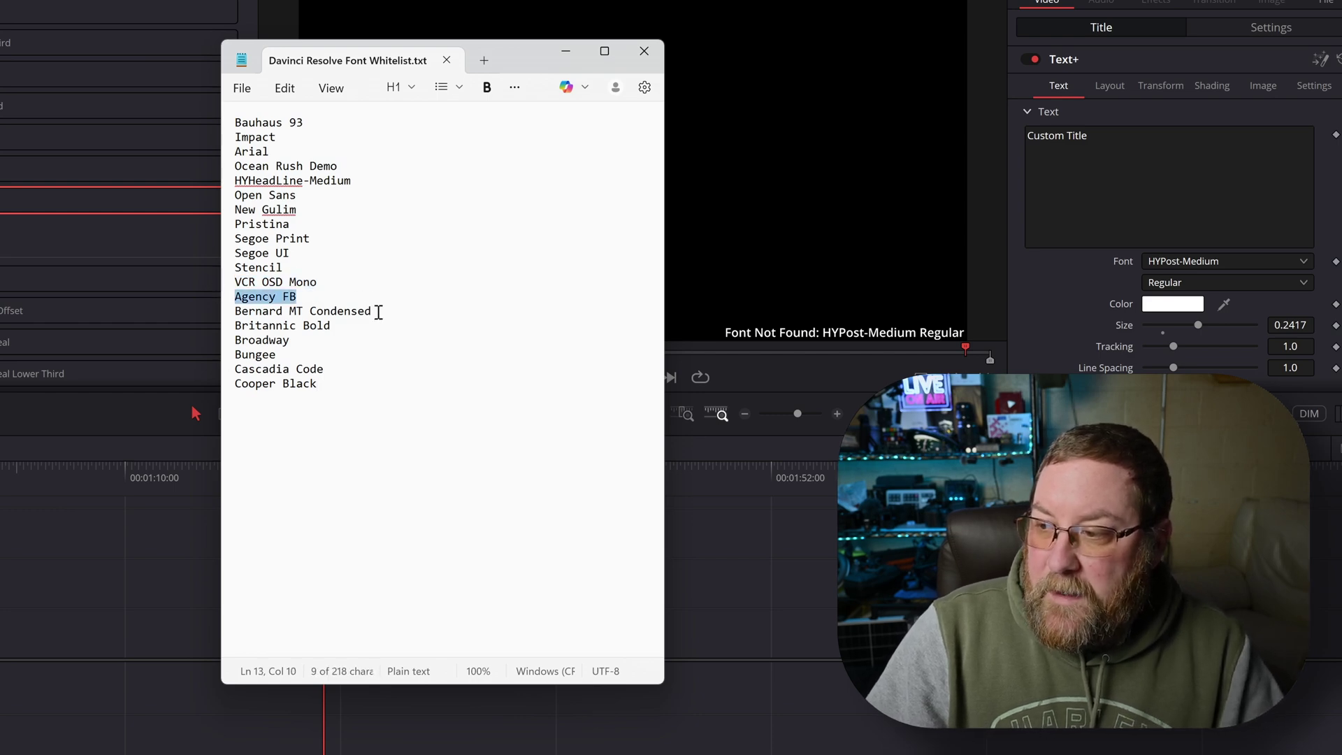
drag(377, 311, 227, 311)
drag(369, 177, 215, 182)
click(342, 201)
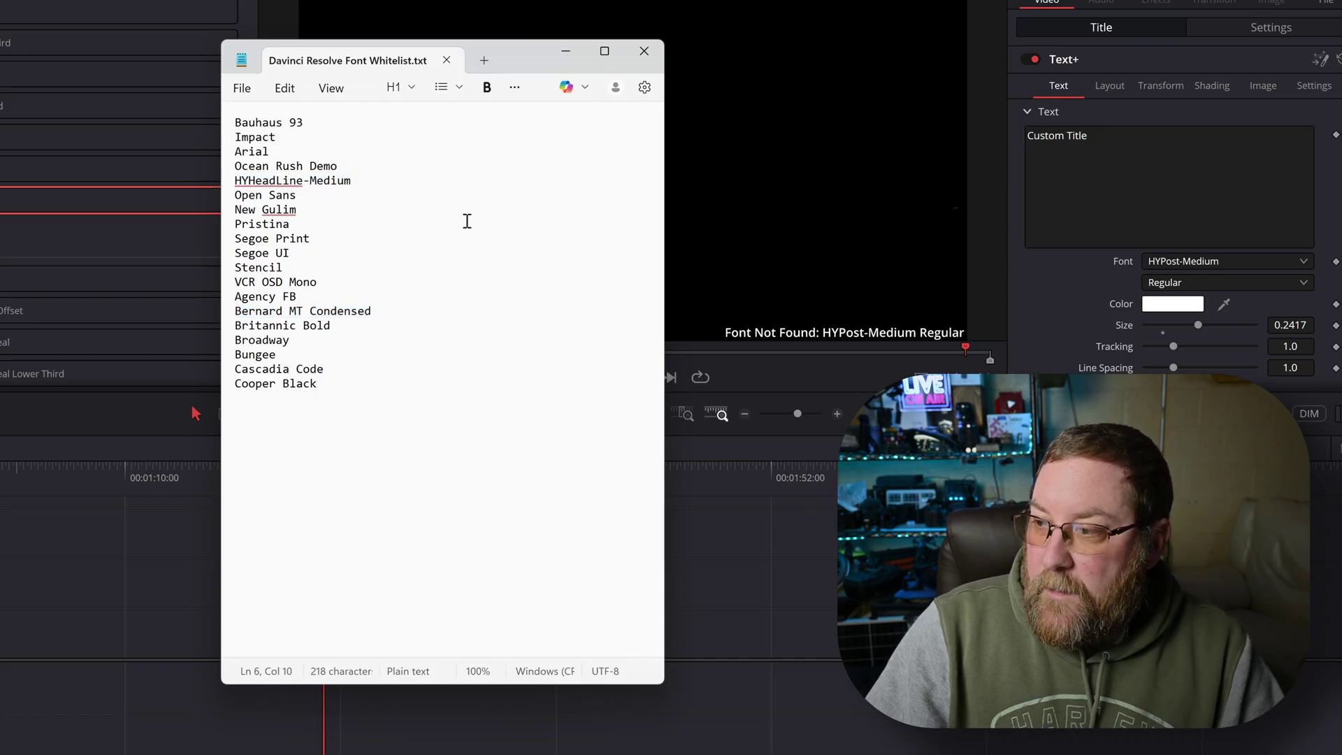